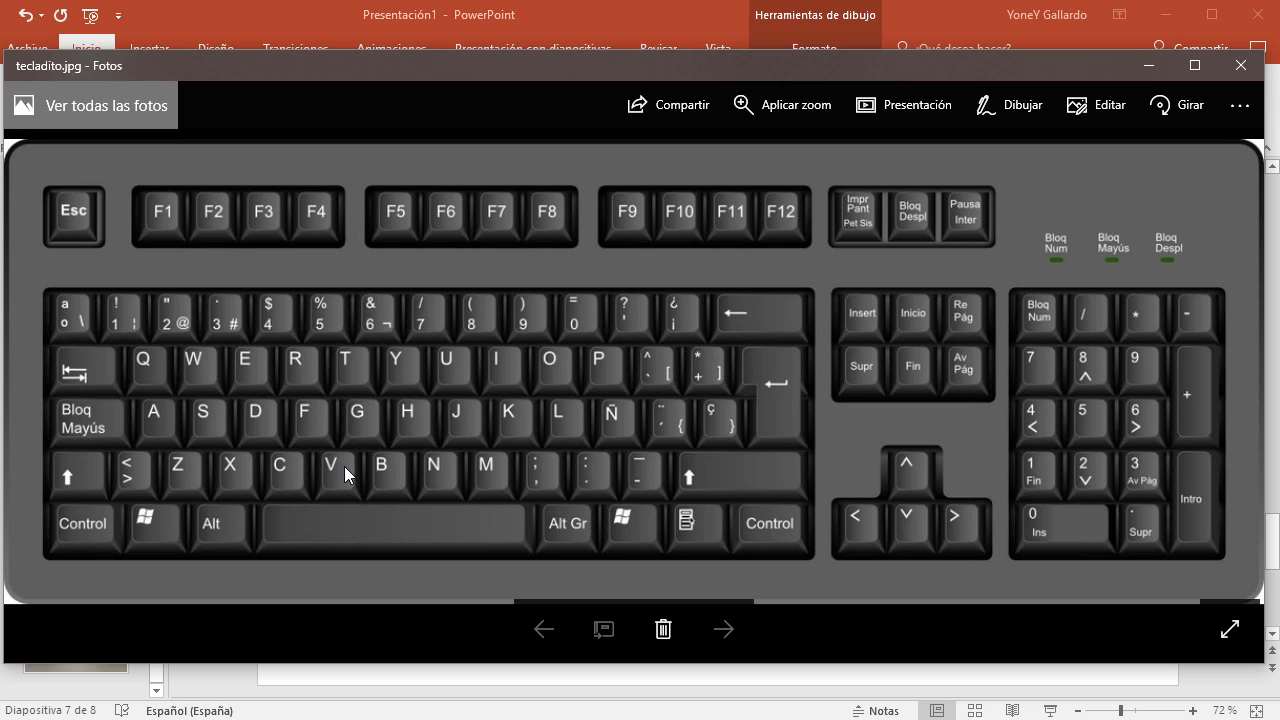
# - Return to the presentation, paste a copy of the text box below the original on slide 7, and cut it again
pyautogui.click(1150, 66)
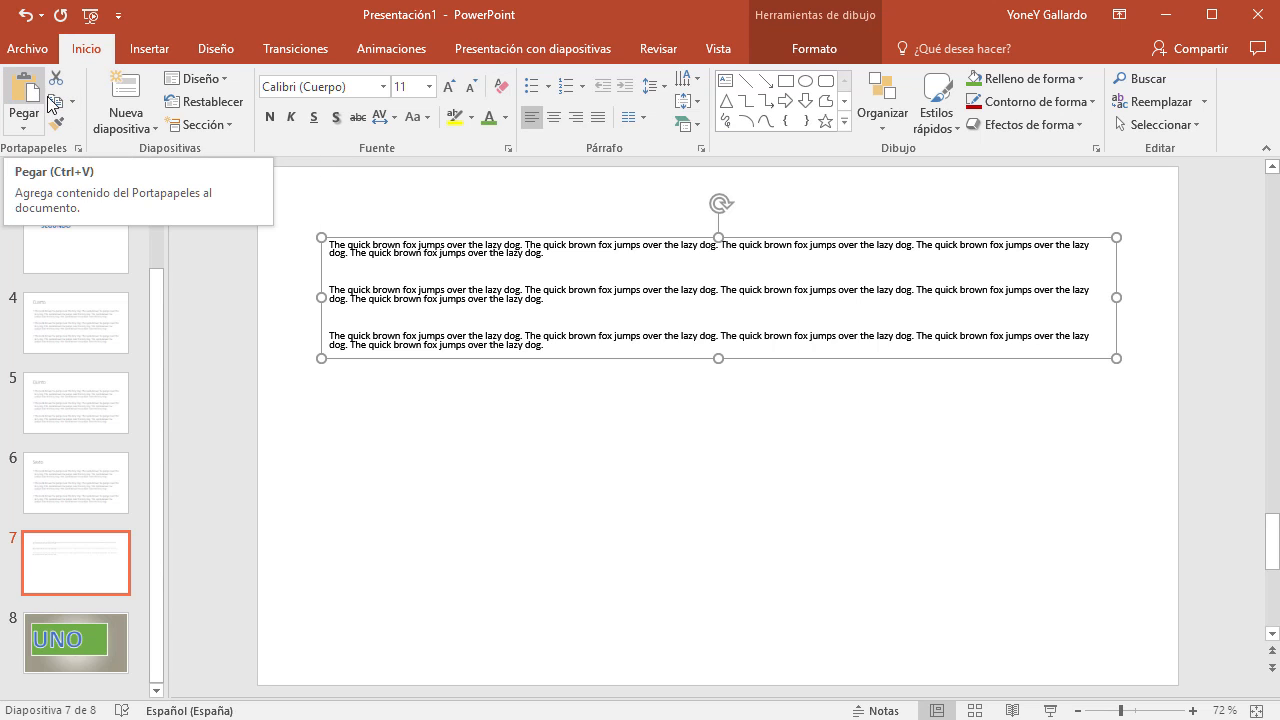
pyautogui.click(522, 480)
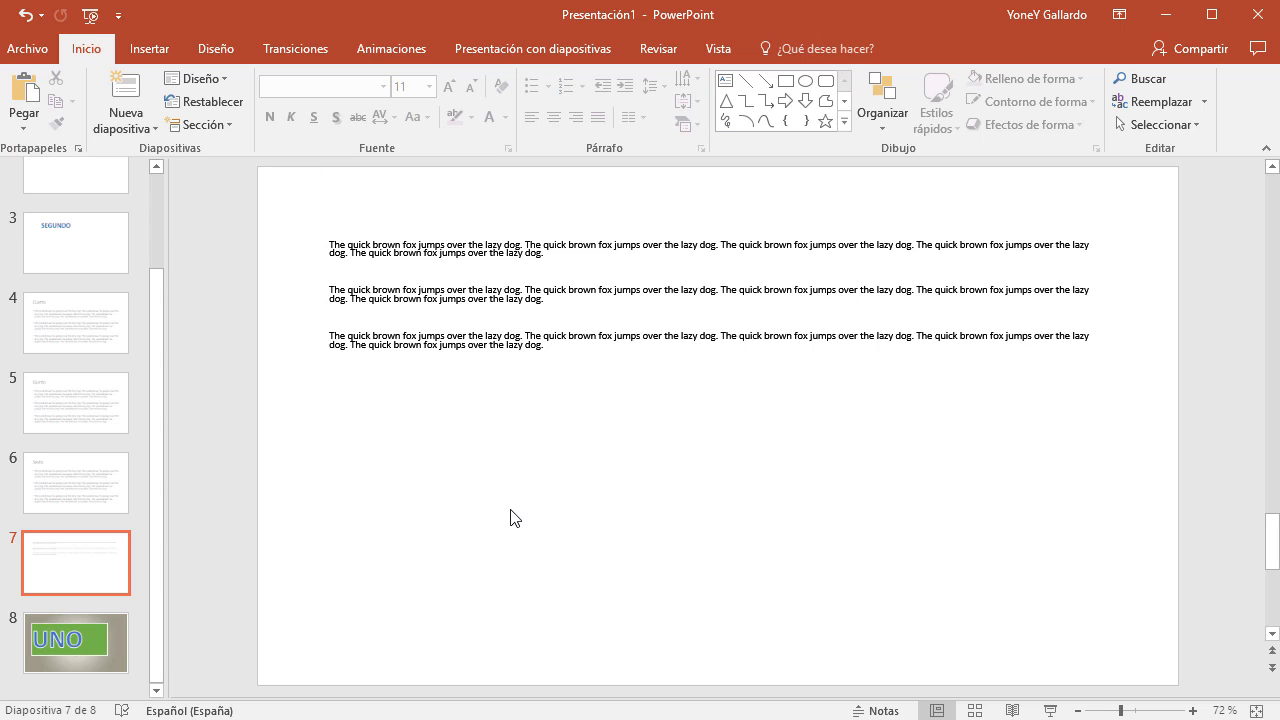
pyautogui.click(24, 95)
pyautogui.moveTo(613, 373); pyautogui.dragTo(601, 571)
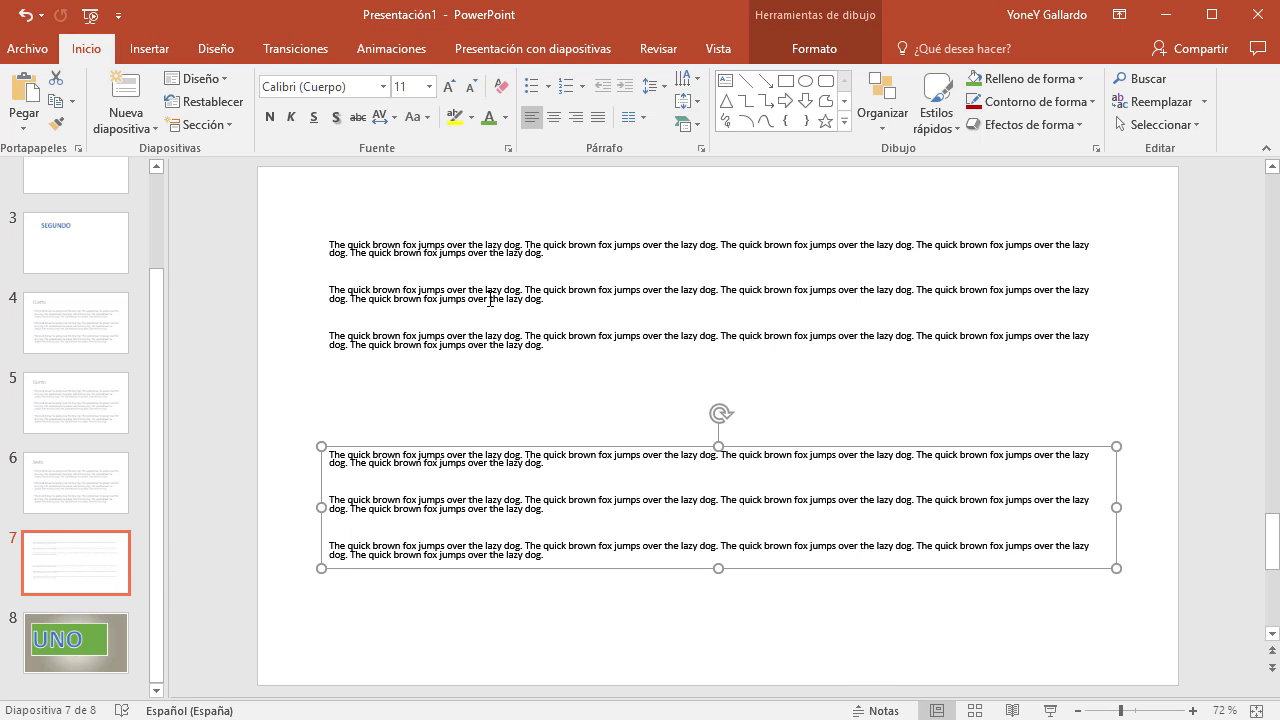
pyautogui.hotkey('ctrl', 'x')
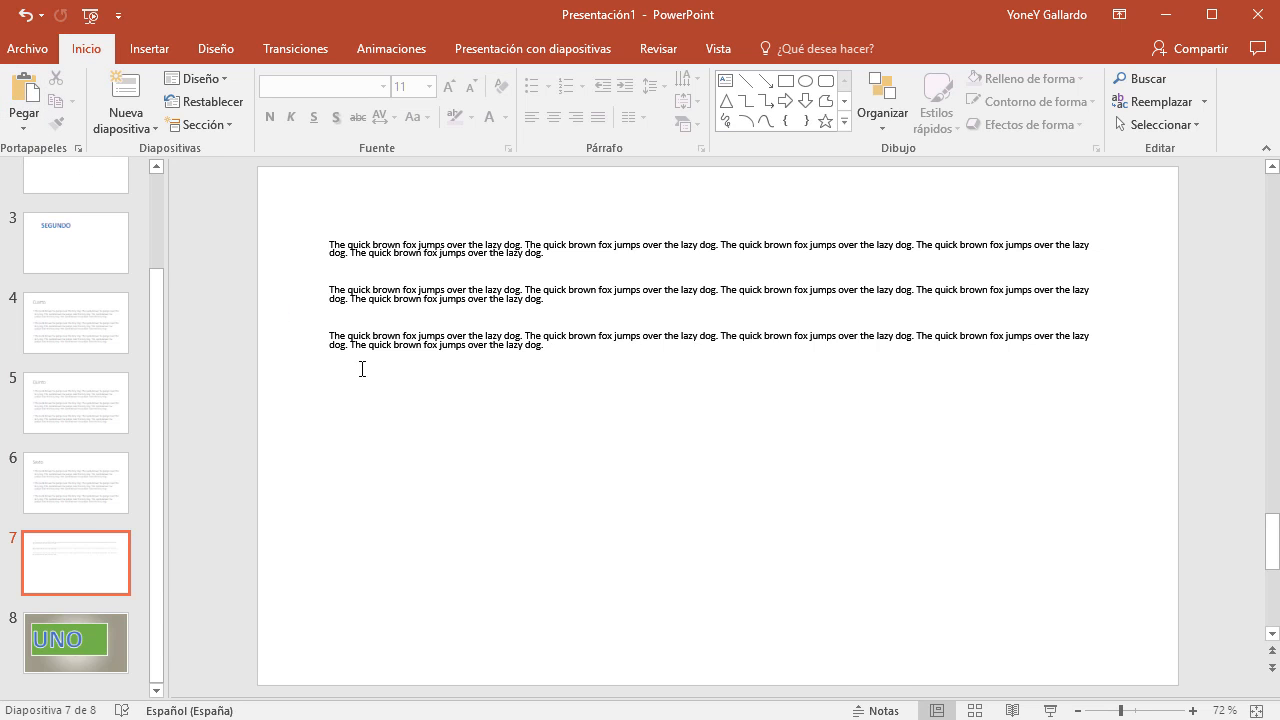
# - Extend the three-paragraph text box on slide 7 down to near the slide's lower edge
pyautogui.click(481, 287)
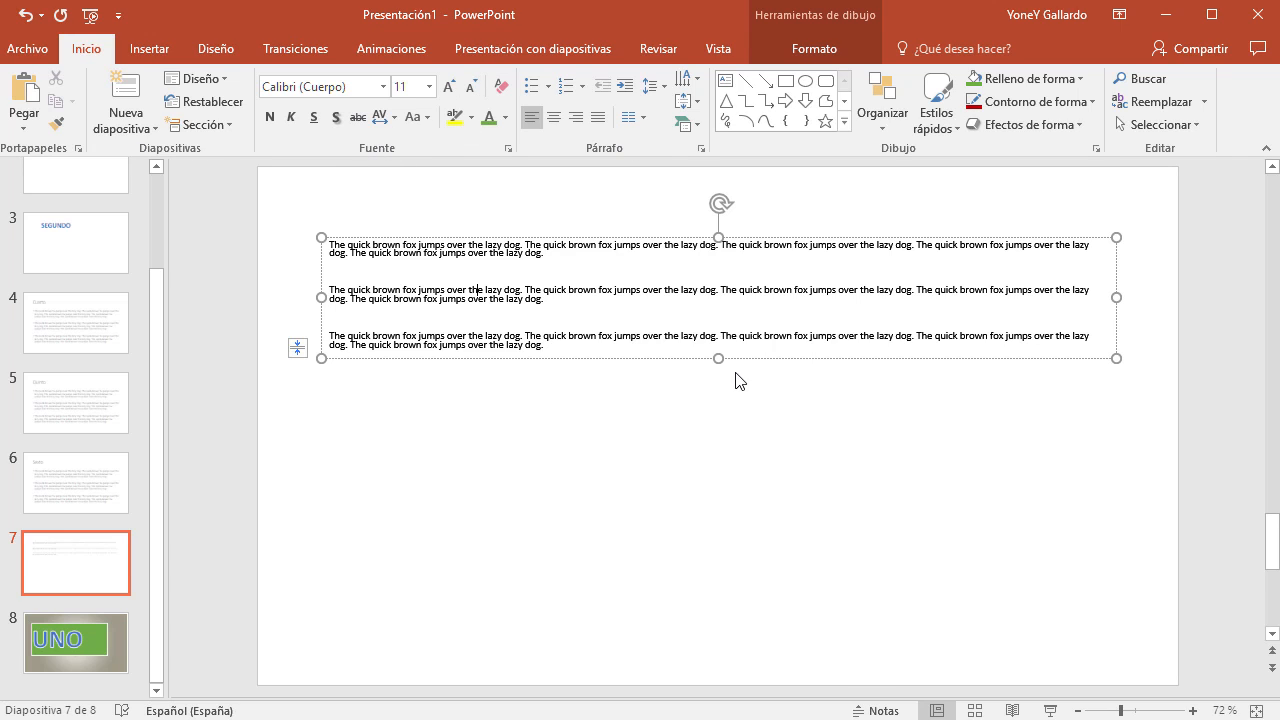
pyautogui.moveTo(718, 358); pyautogui.dragTo(661, 642)
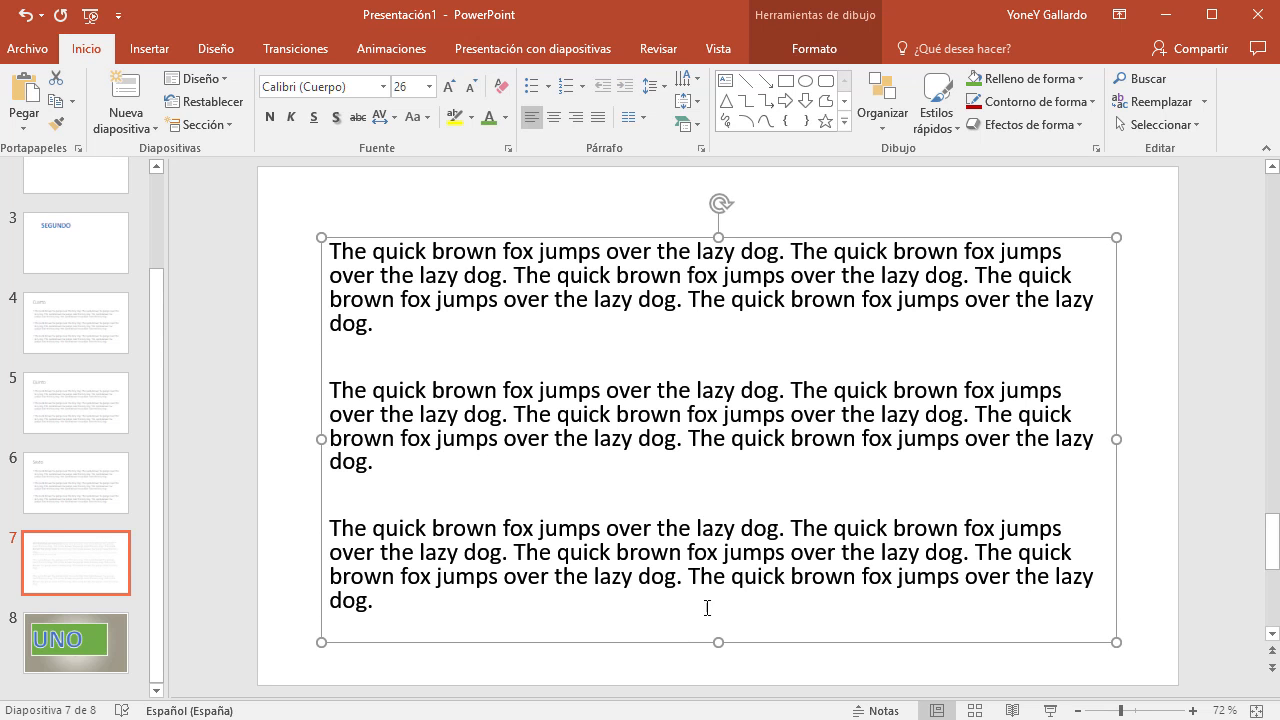
# - Try bold, italic, underline and text shadow on the first paragraph, removing each effect again
pyautogui.tripleClick(391, 254)
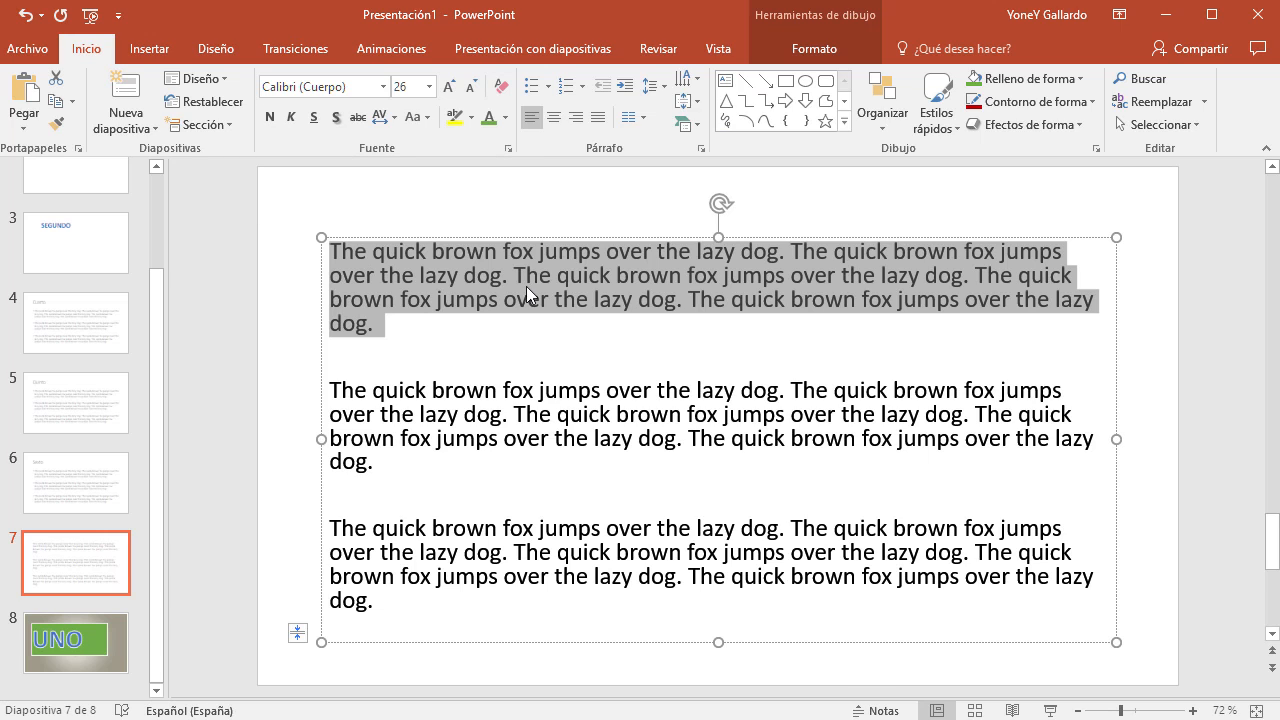
pyautogui.click(272, 121)
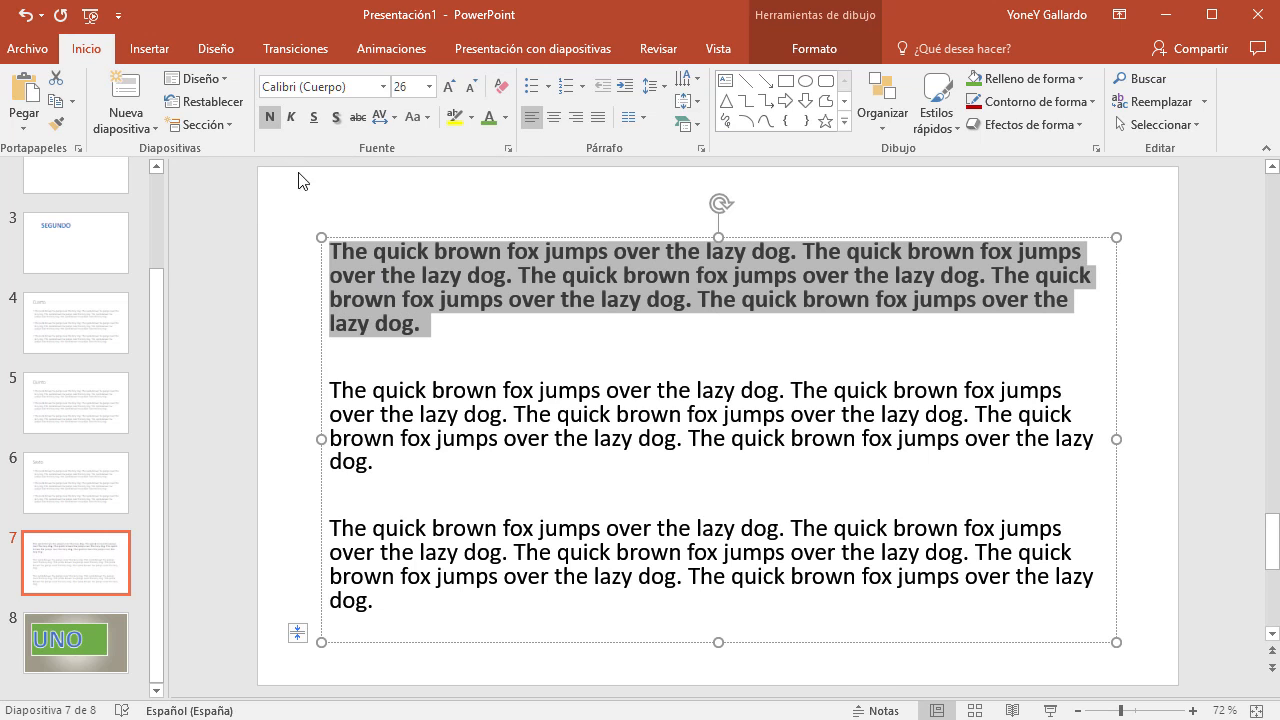
pyautogui.click(270, 118)
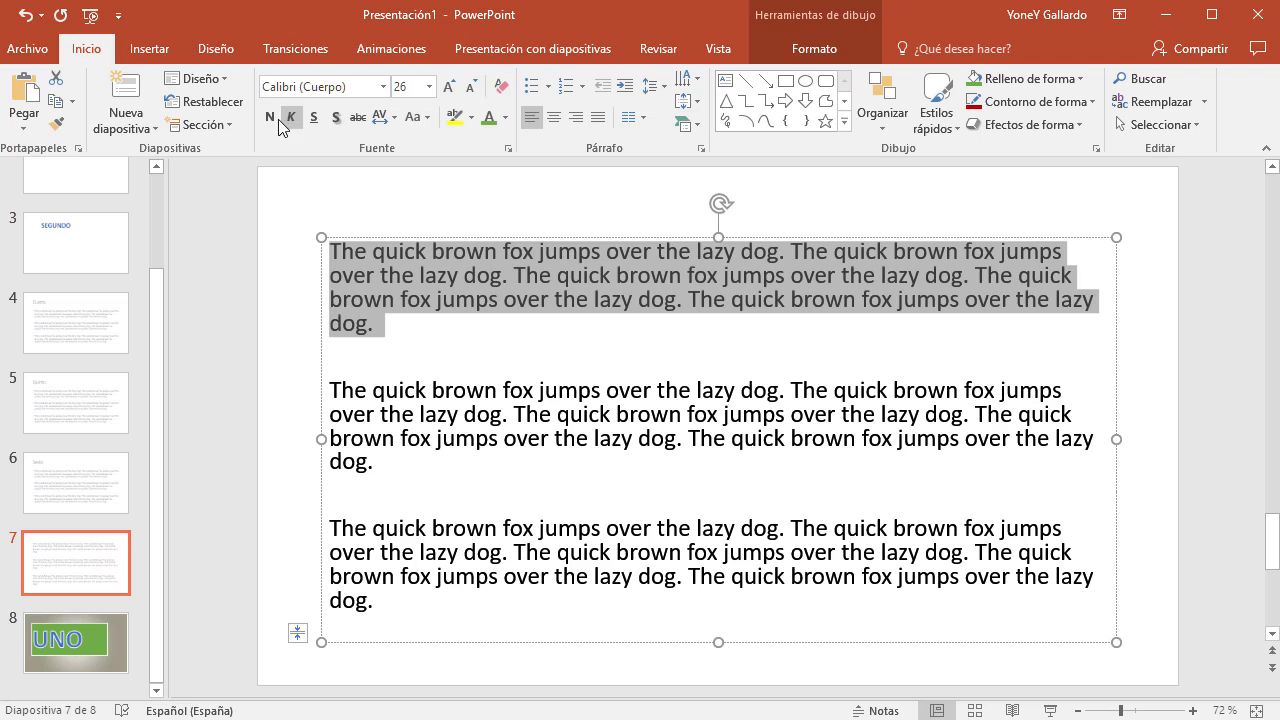
pyautogui.click(291, 120)
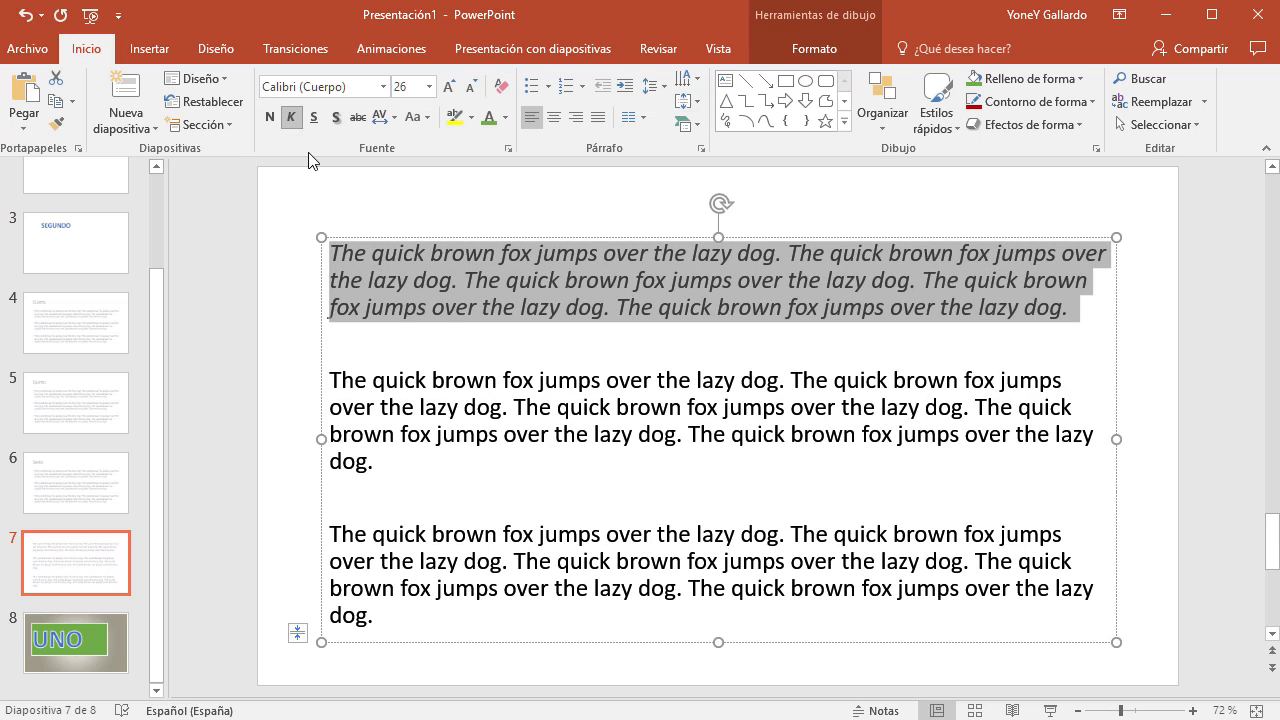
pyautogui.click(313, 117)
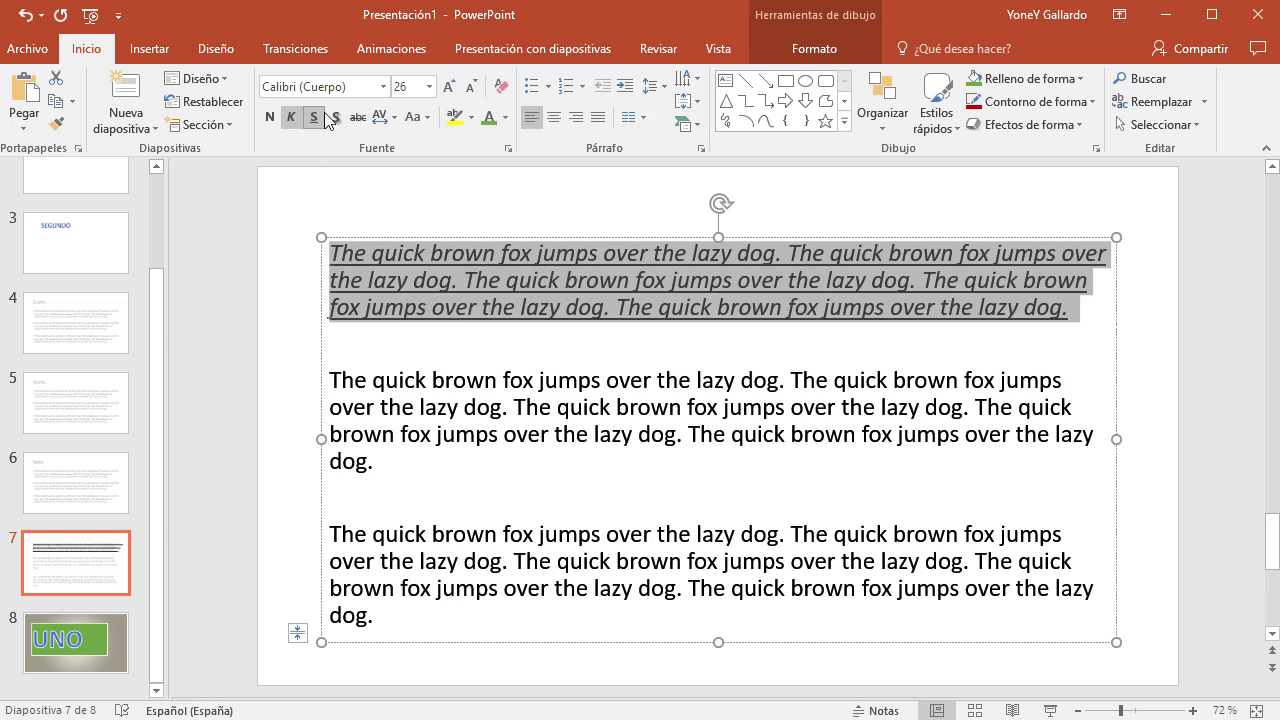
pyautogui.click(338, 117)
pyautogui.click(338, 116)
pyautogui.click(309, 118)
pyautogui.click(294, 118)
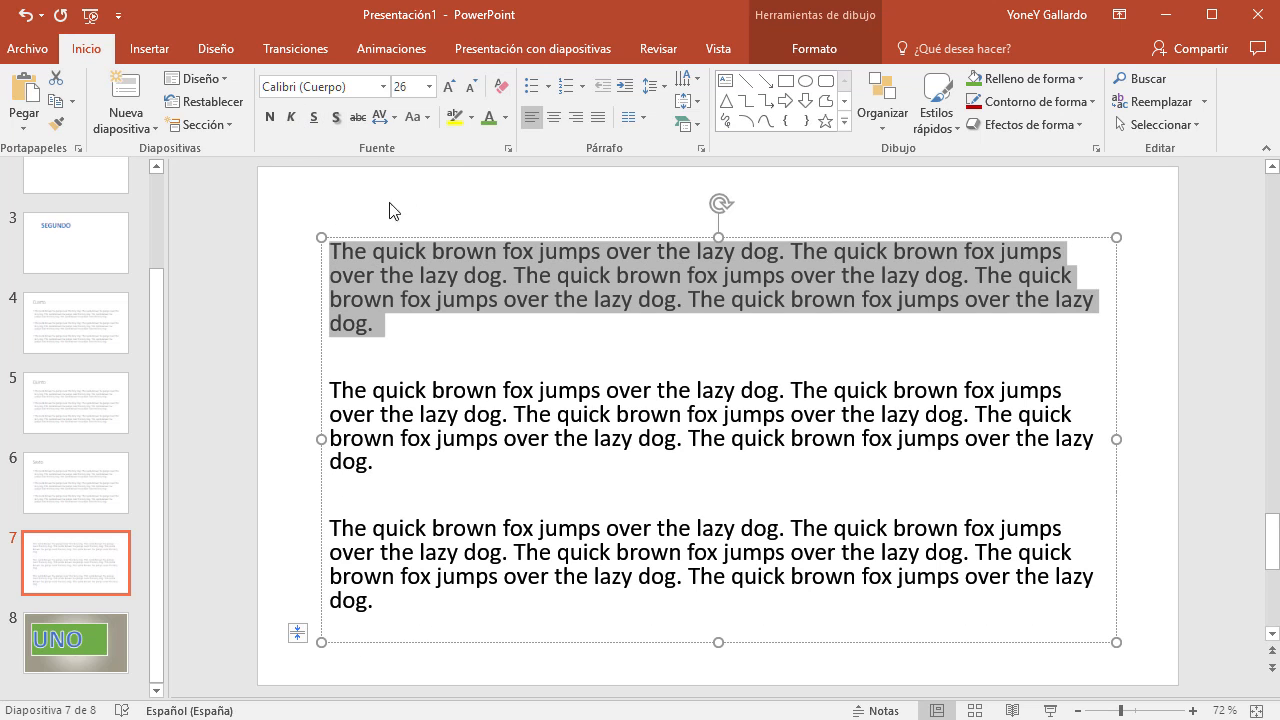
# - Color the first paragraph's text green and change it to standard red
pyautogui.click(506, 117)
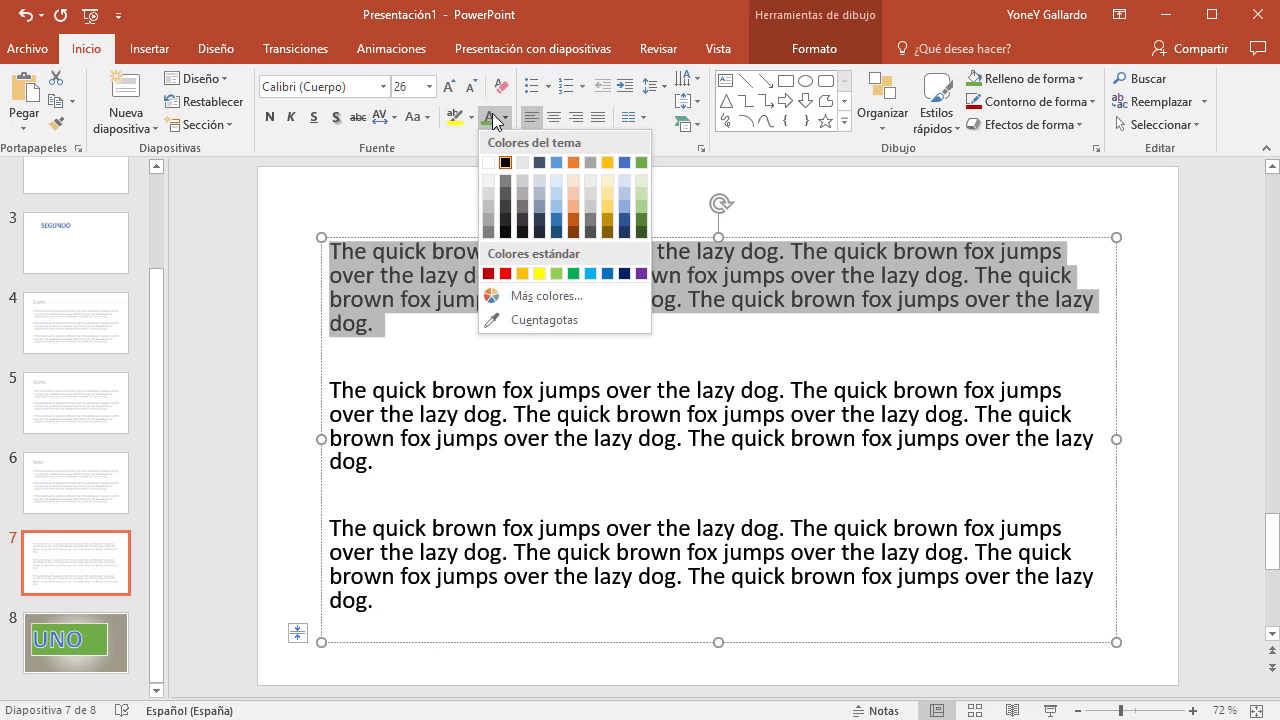
pyautogui.click(506, 117)
pyautogui.click(490, 119)
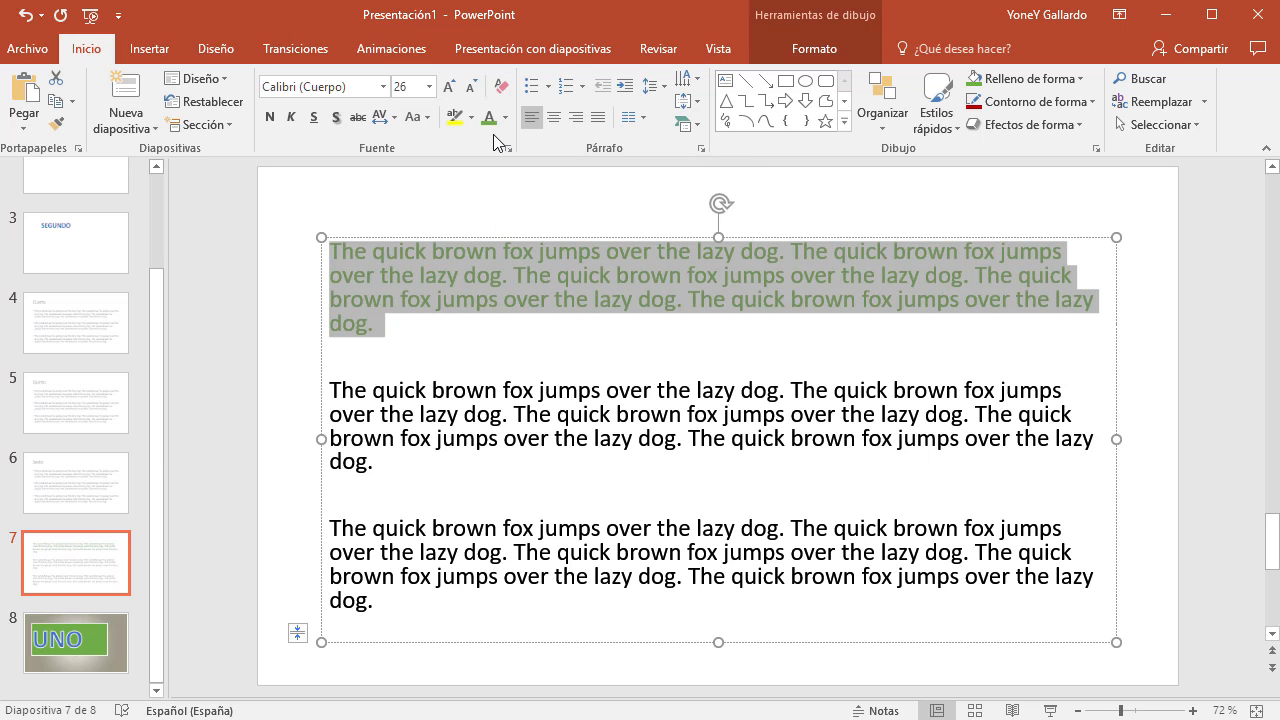
pyautogui.click(506, 119)
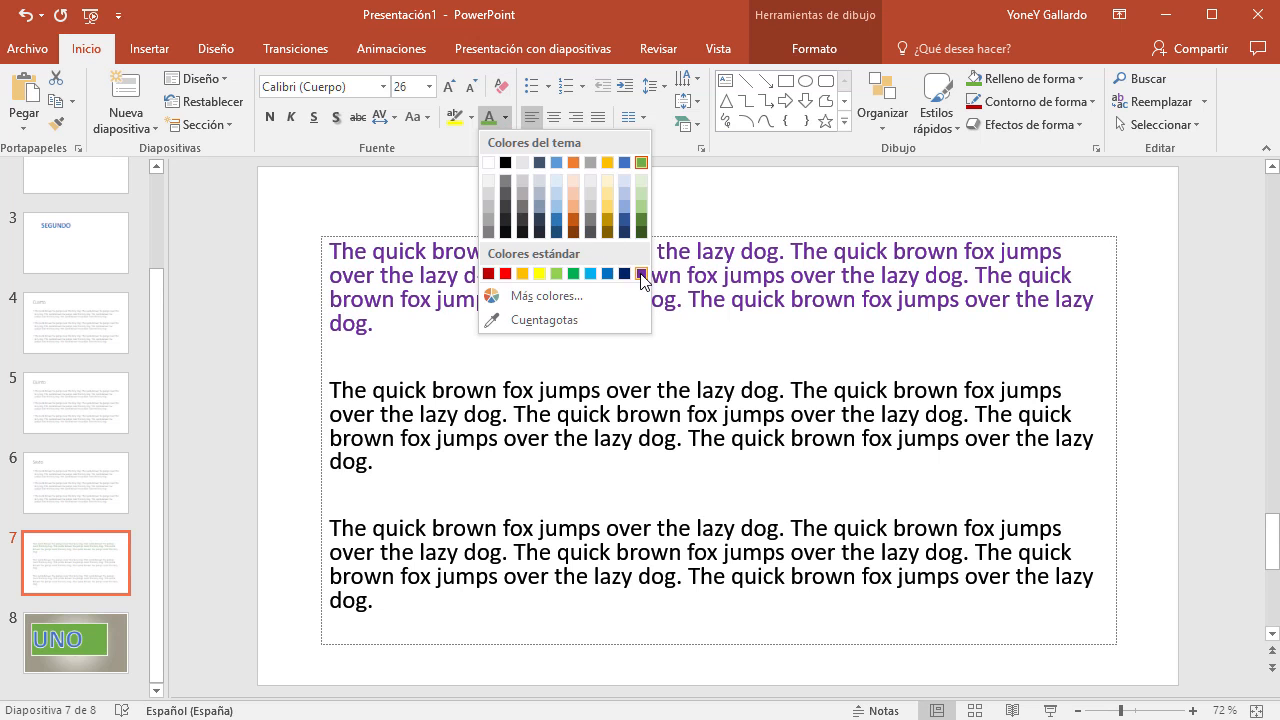
pyautogui.click(507, 273)
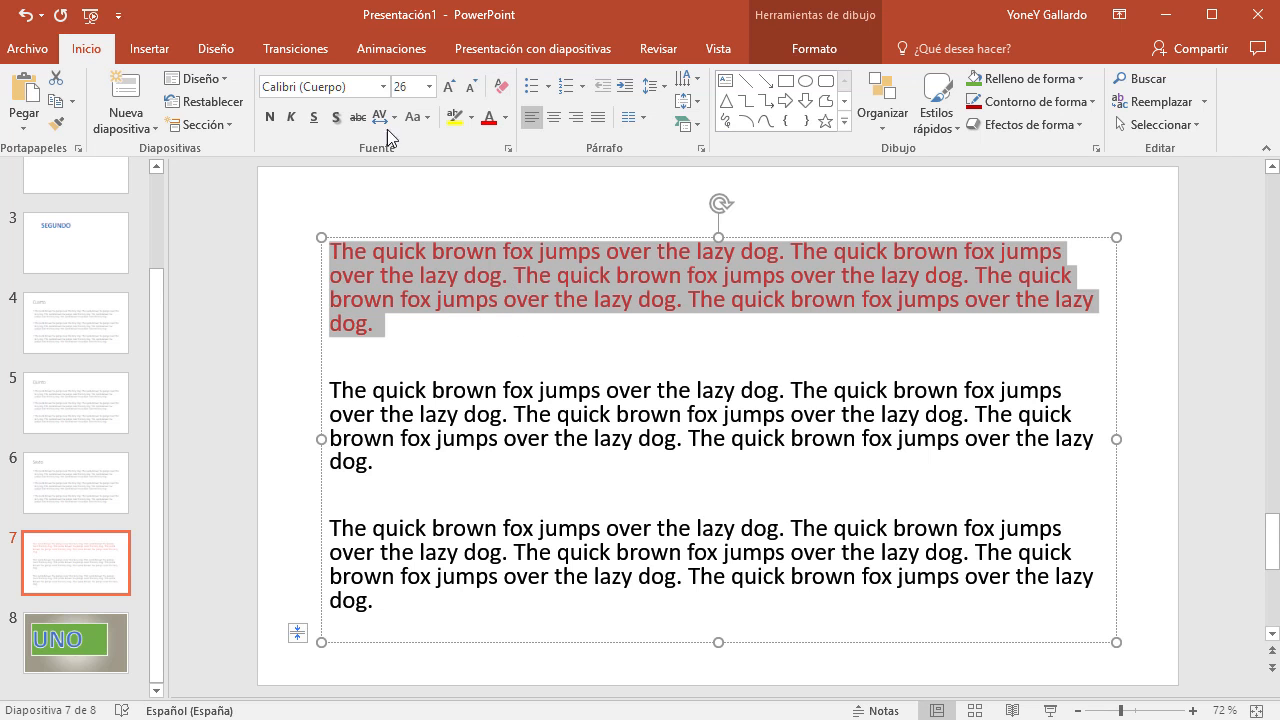
# - Set the first paragraph's font to A Okay at size 44
pyautogui.click(384, 88)
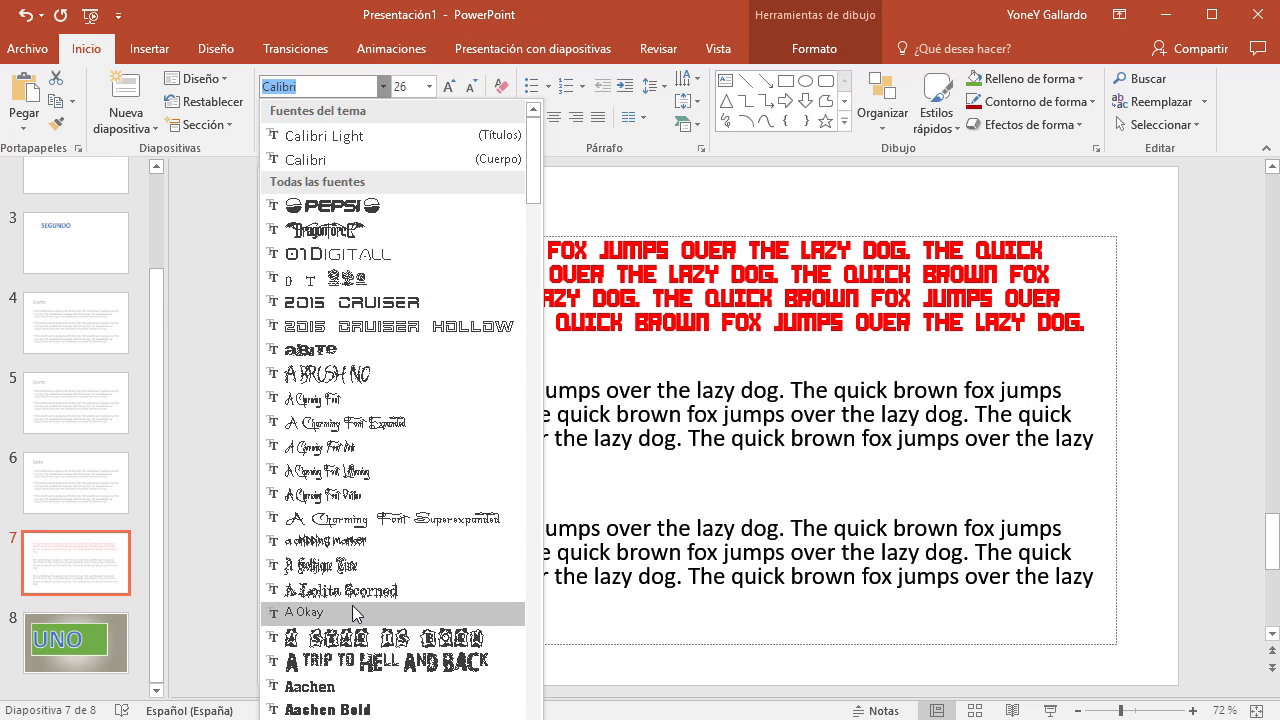
pyautogui.click(352, 608)
pyautogui.click(431, 87)
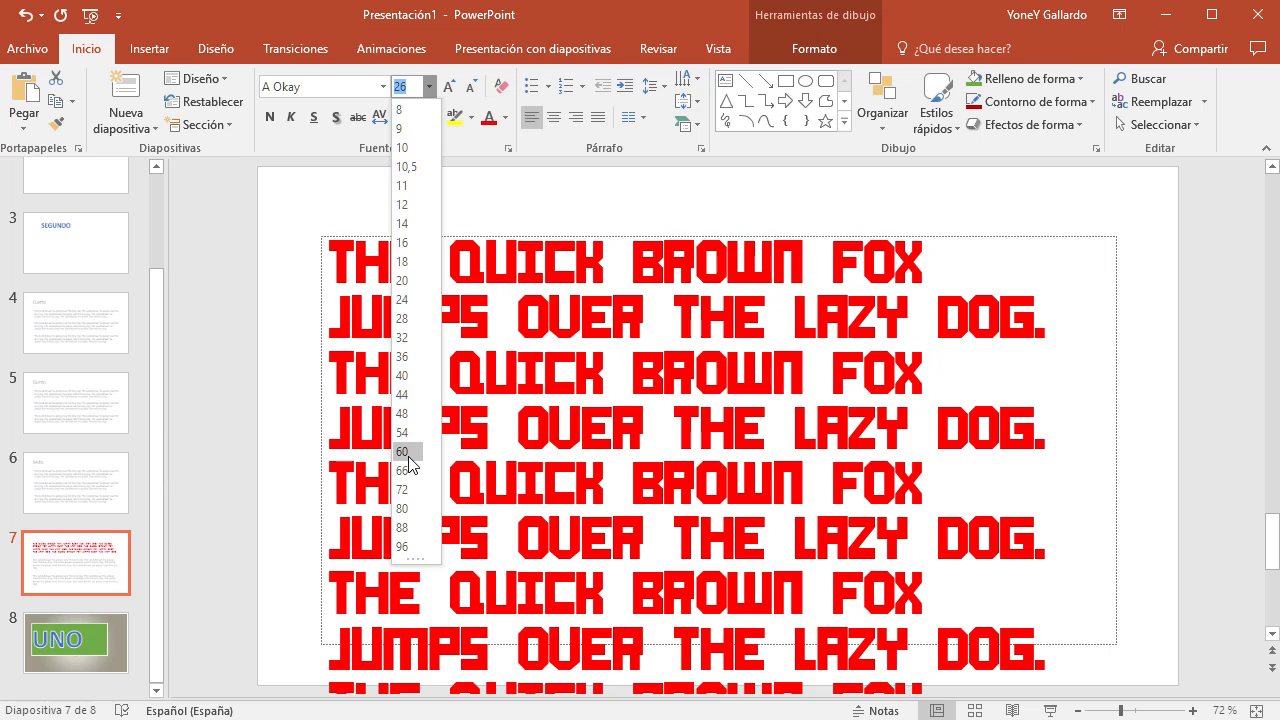
pyautogui.click(404, 394)
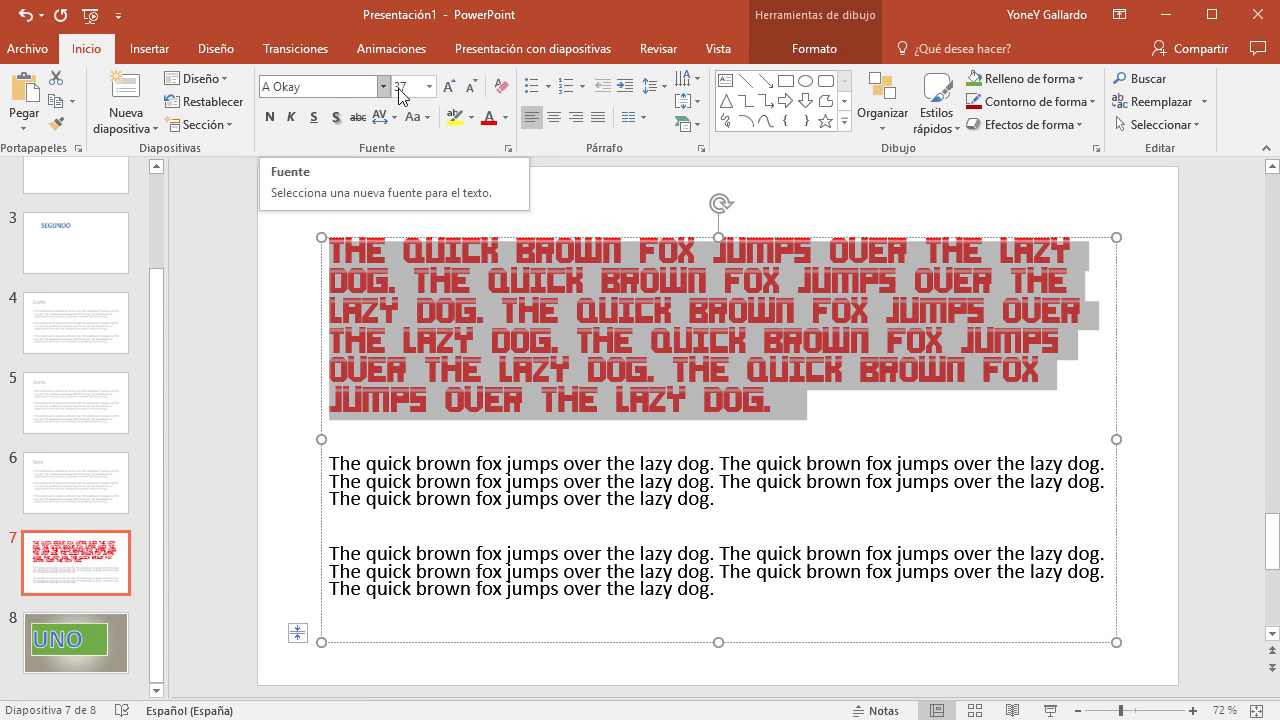
# - Increase the first paragraph's font size one step and reduce it stepwise to 16
pyautogui.click(455, 88)
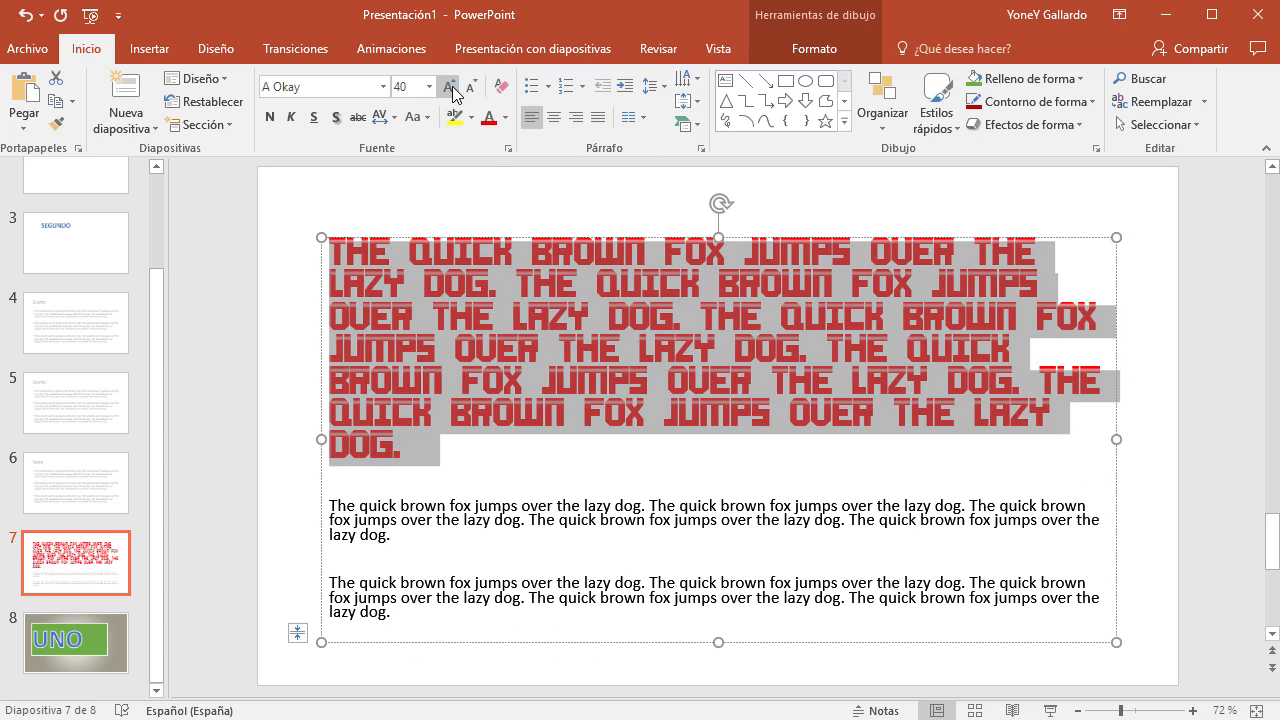
pyautogui.click(467, 88)
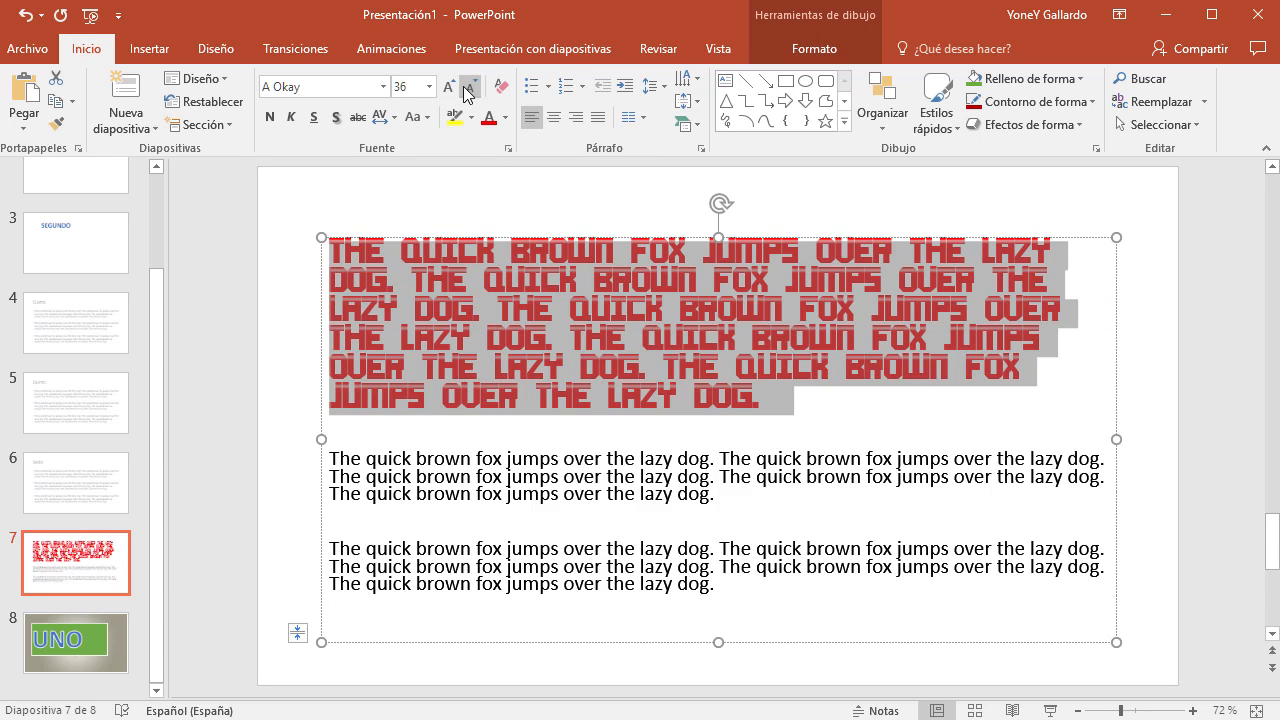
pyautogui.click(467, 88)
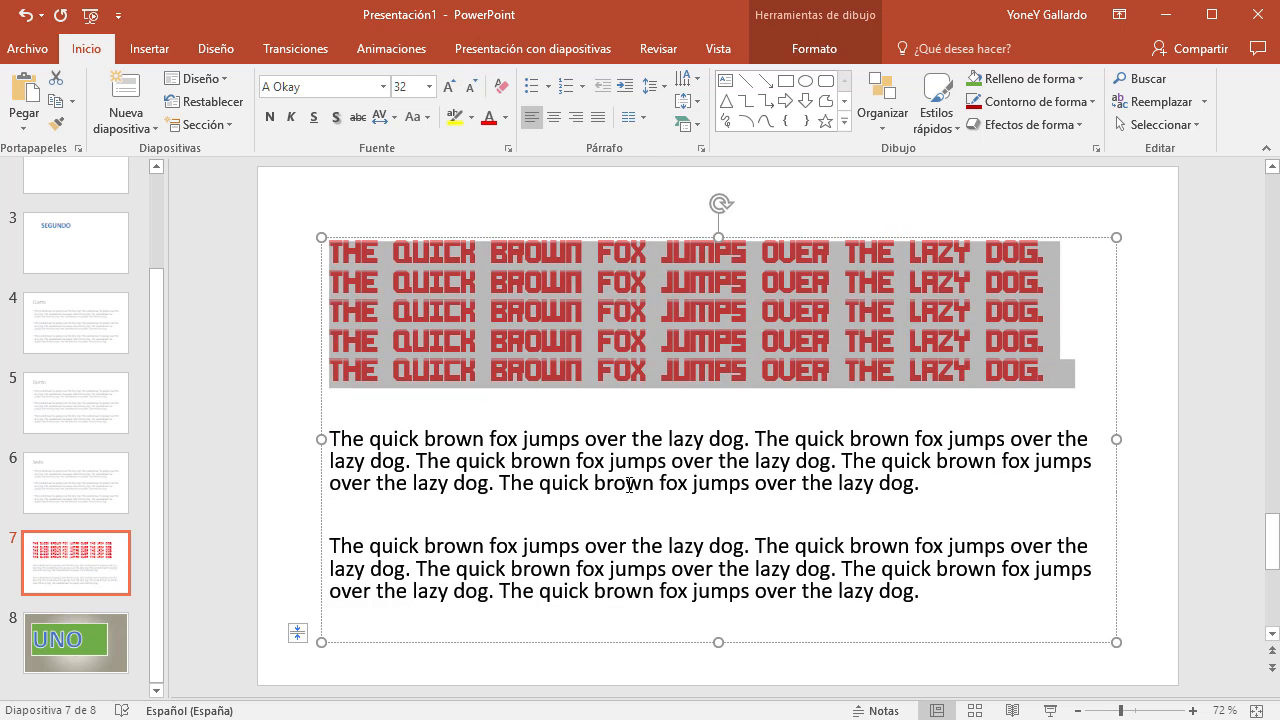
pyautogui.click(472, 88)
pyautogui.click(472, 88)
pyautogui.click(472, 88)
pyautogui.click(472, 88)
pyautogui.click(472, 88)
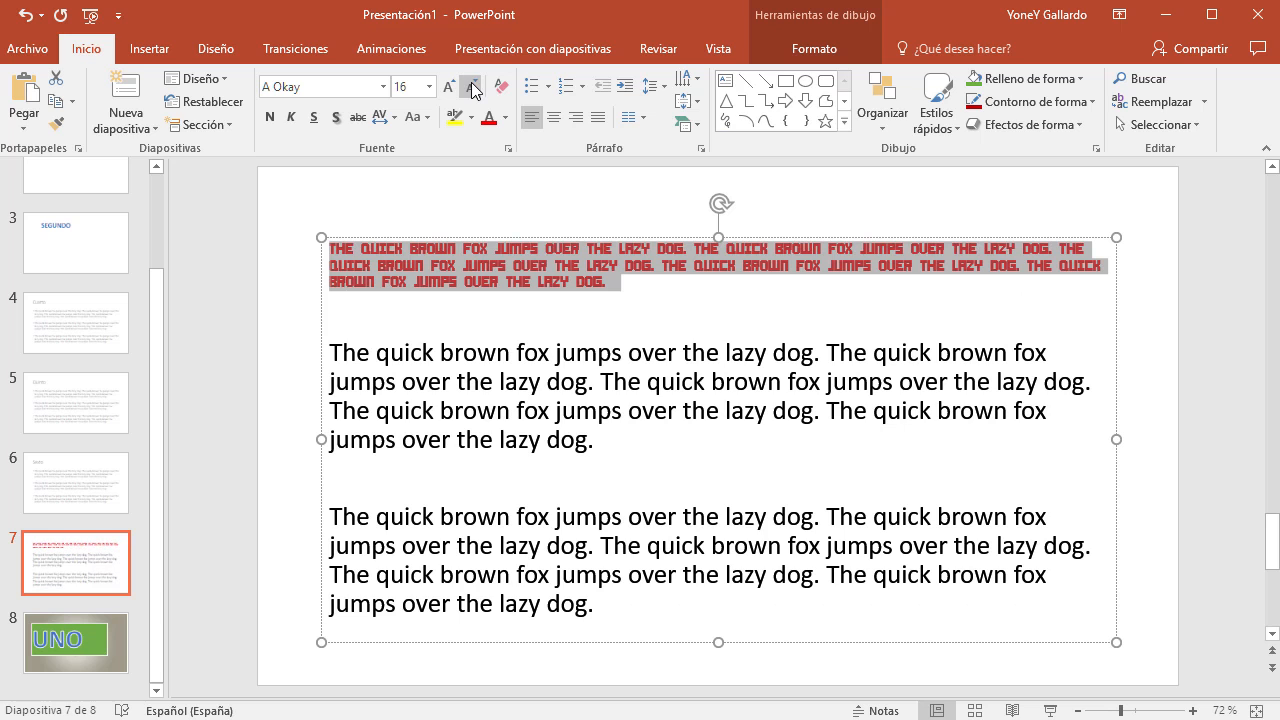
# - Enlarge the first paragraph's text by three size steps and clear all its formatting
pyautogui.click(449, 87)
pyautogui.click(449, 87)
pyautogui.click(449, 87)
pyautogui.click(501, 87)
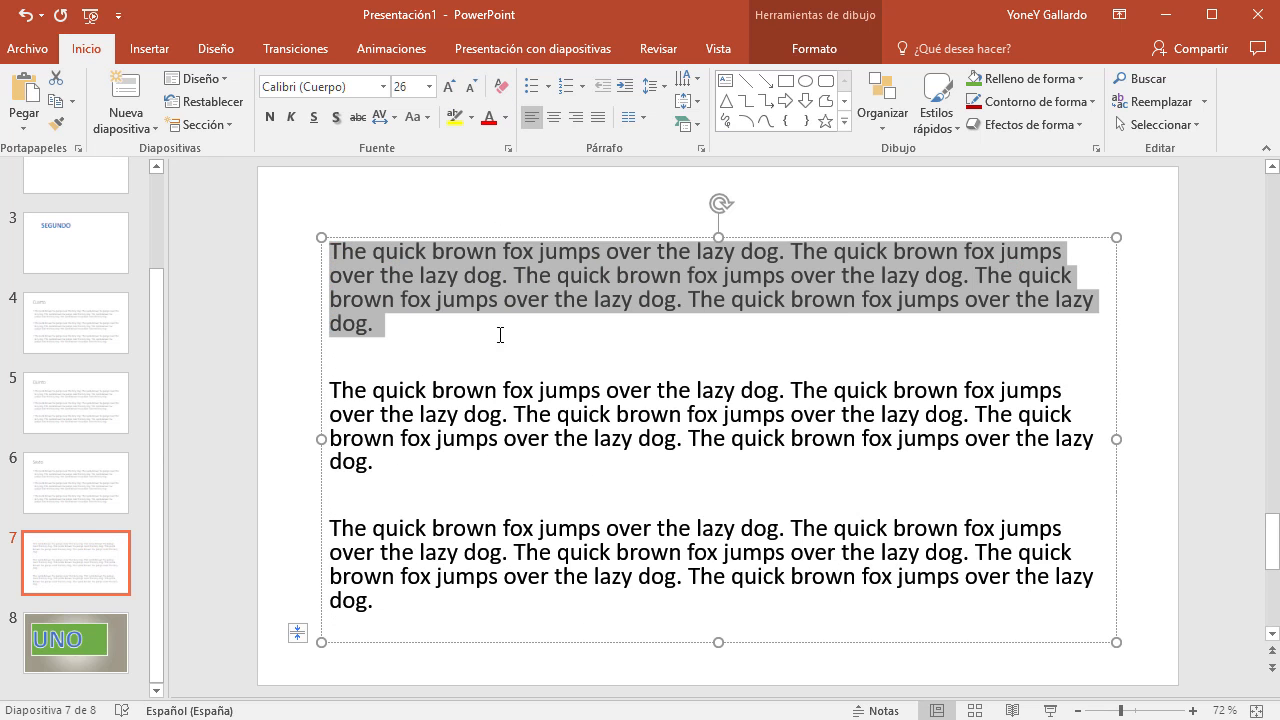
pyautogui.moveTo(411, 328); pyautogui.dragTo(359, 246)
pyautogui.click(508, 325)
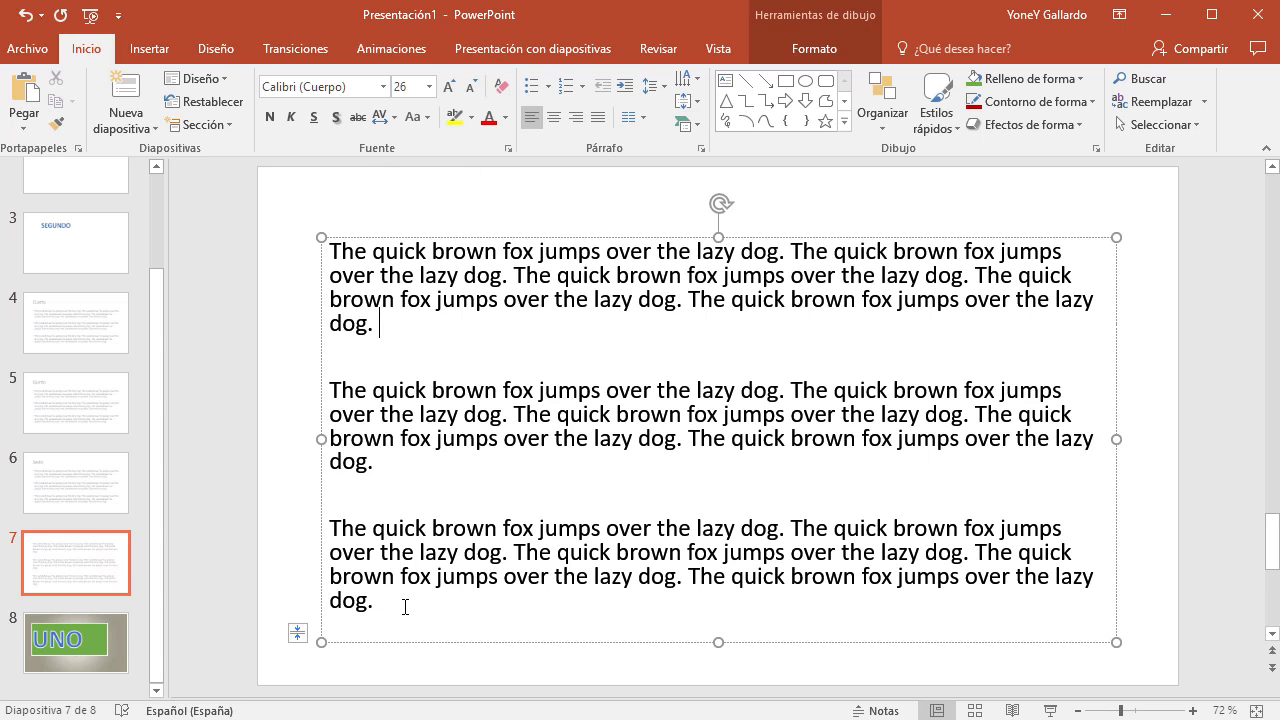
# - Select all three paragraphs, try center and right alignment, and set them to justified
pyautogui.moveTo(375, 602); pyautogui.dragTo(476, 160)
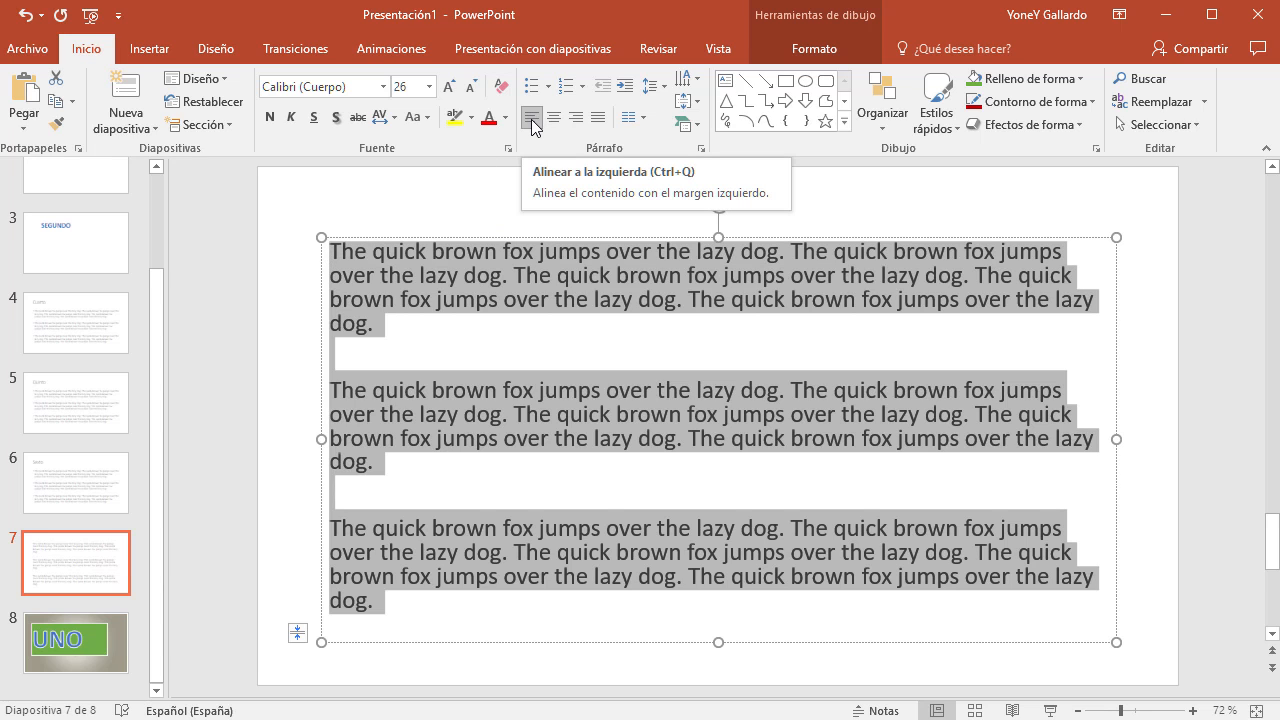
pyautogui.click(556, 120)
pyautogui.click(577, 117)
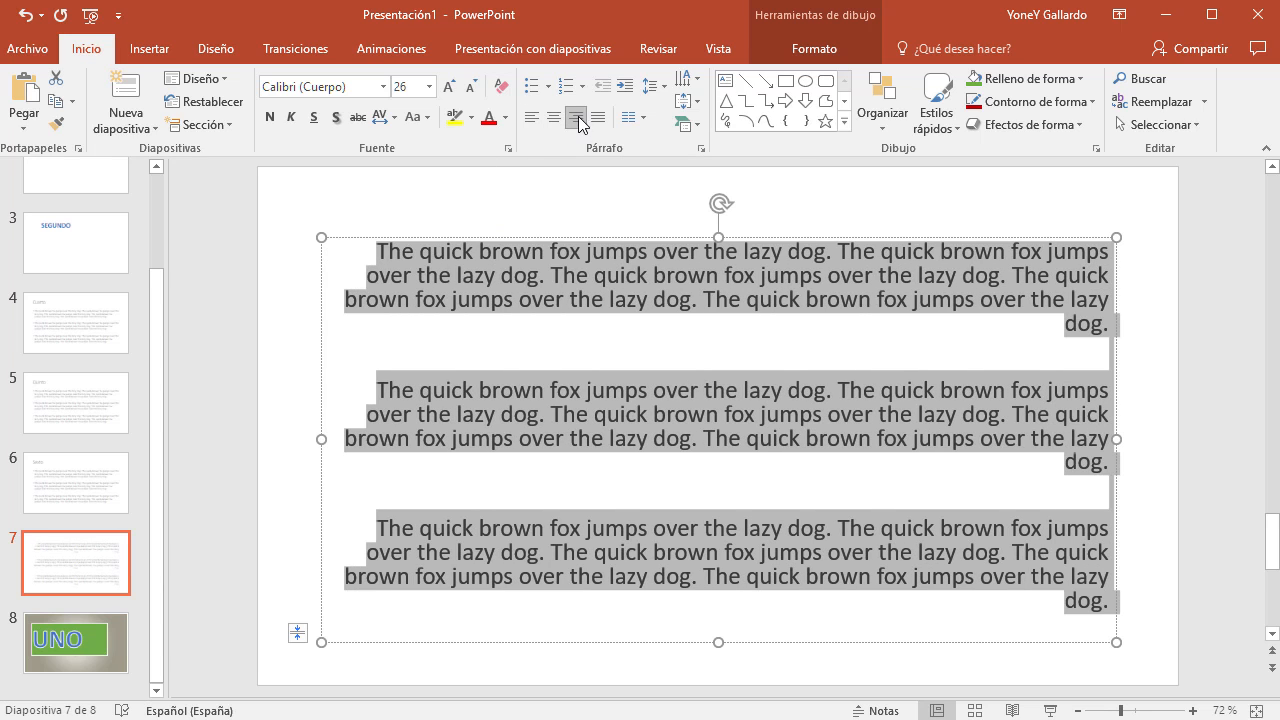
pyautogui.click(599, 119)
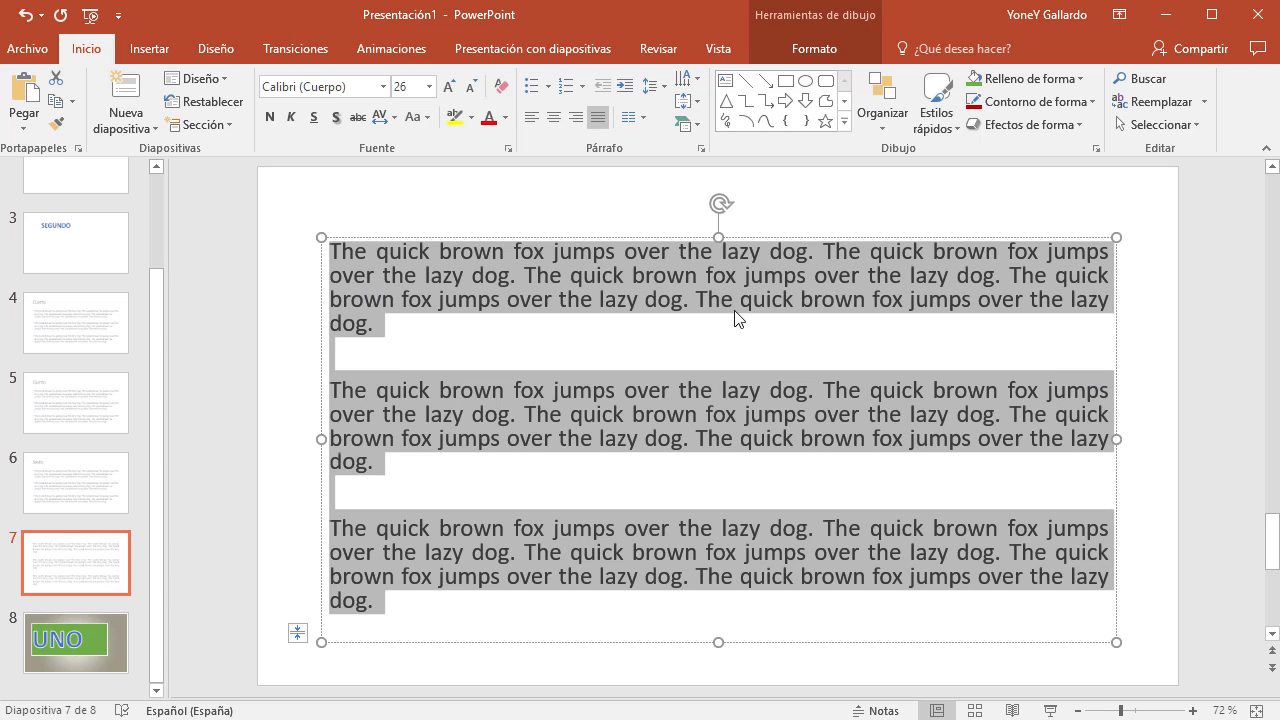
# - Increase the indent of all three paragraphs by two levels and decrease it by two levels
pyautogui.click(632, 84)
pyautogui.click(632, 84)
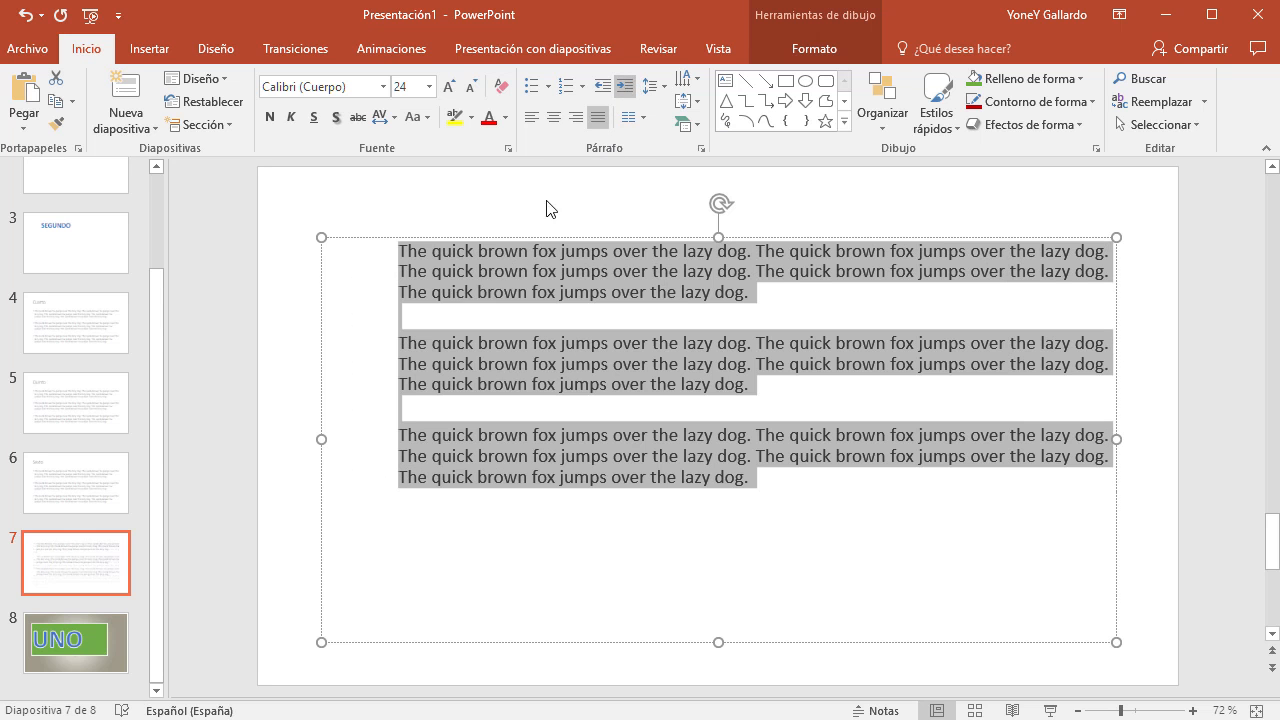
pyautogui.click(603, 85)
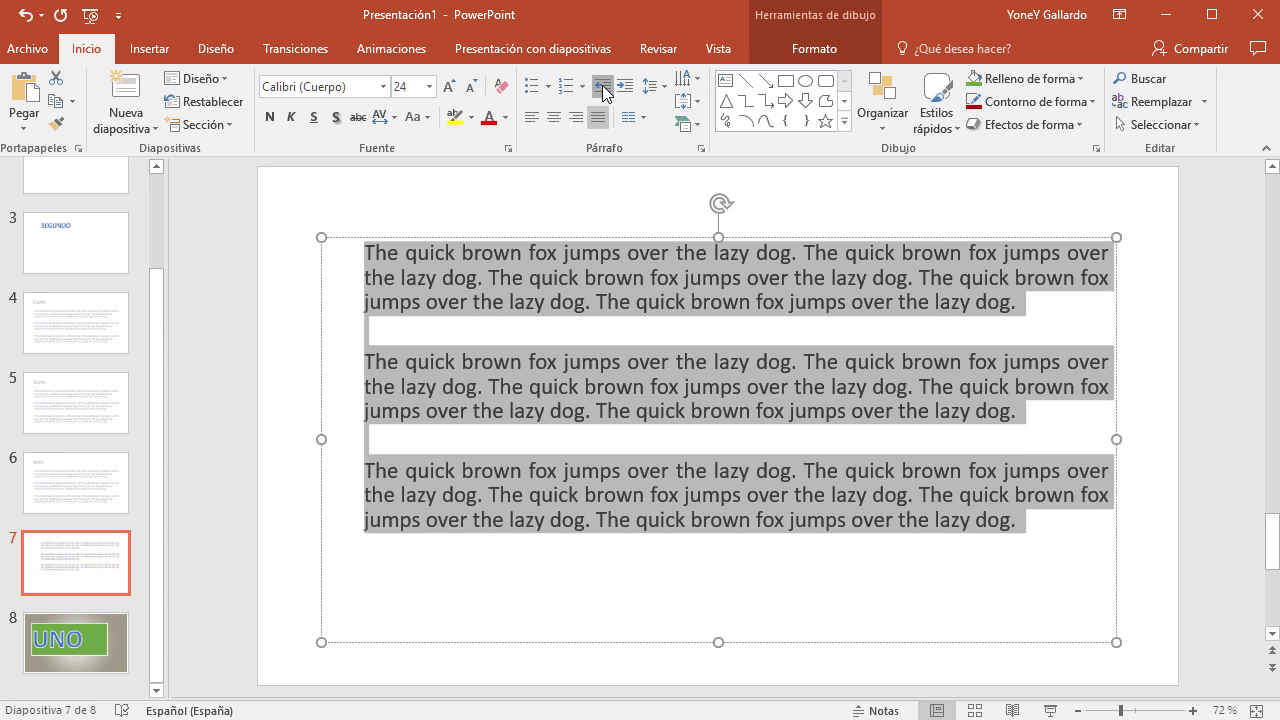
pyautogui.click(603, 85)
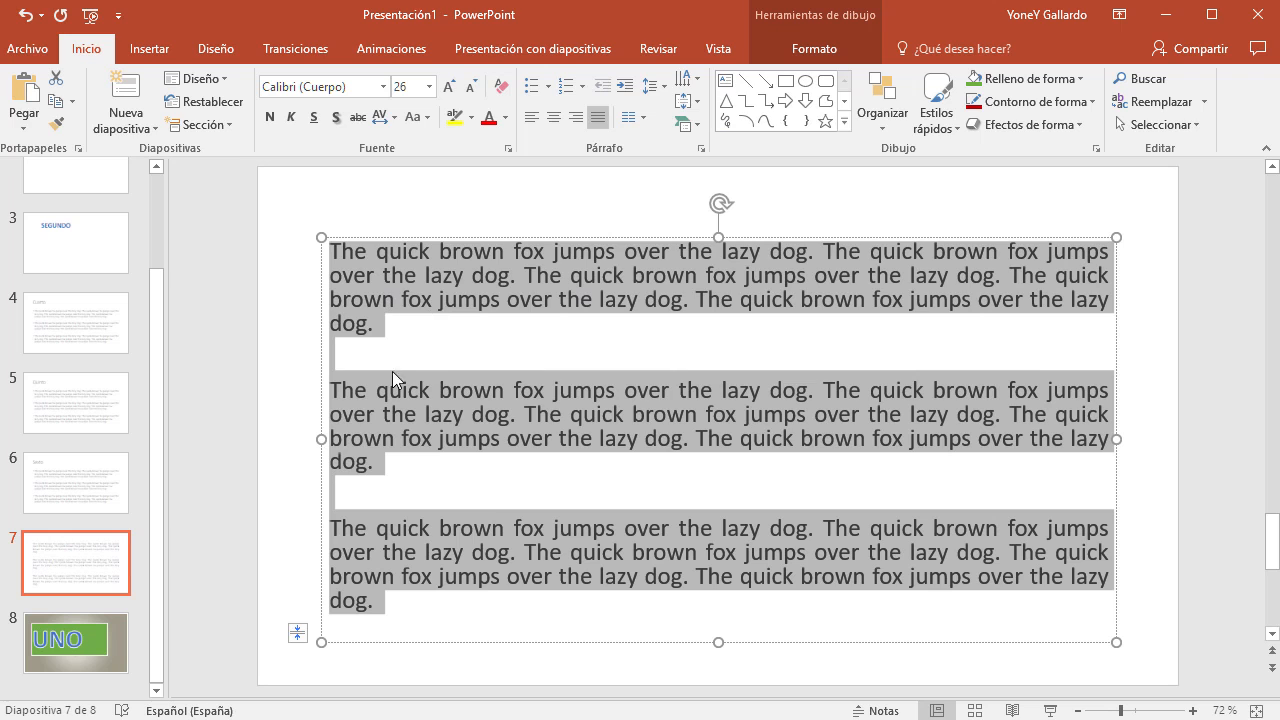
# - Apply round bullets to the three paragraphs and remove them again
pyautogui.click(548, 86)
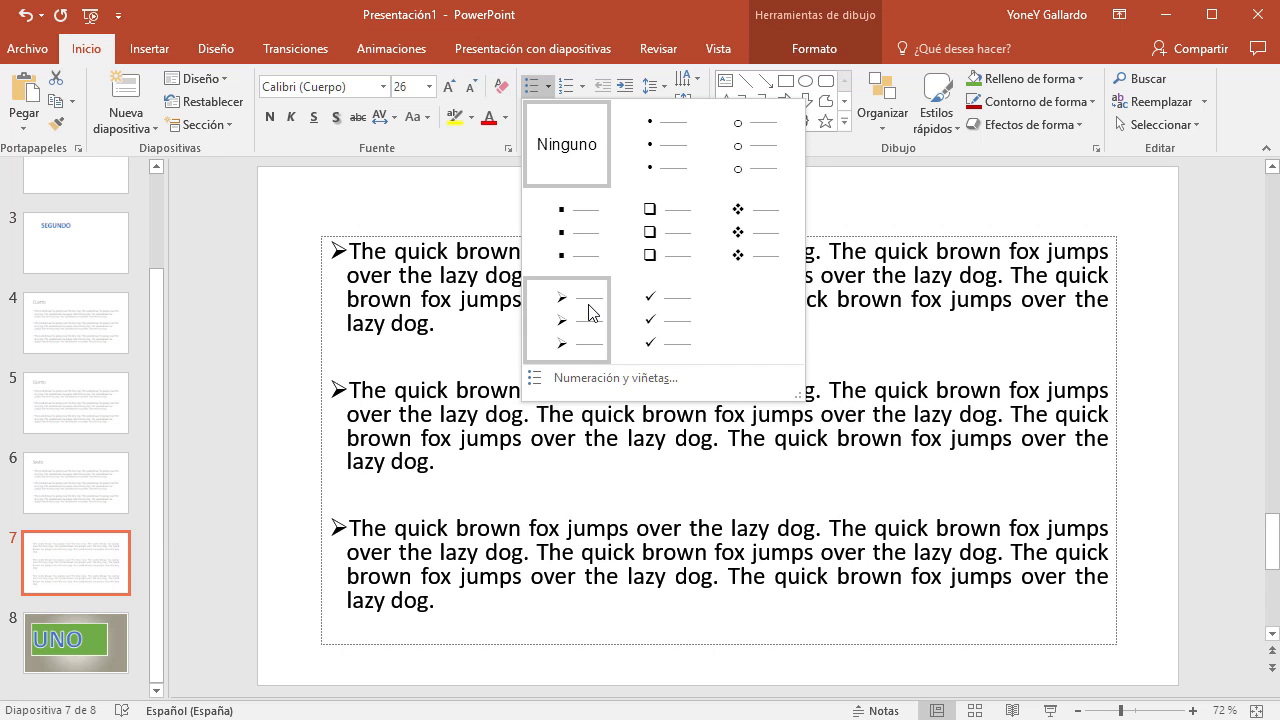
pyautogui.click(686, 165)
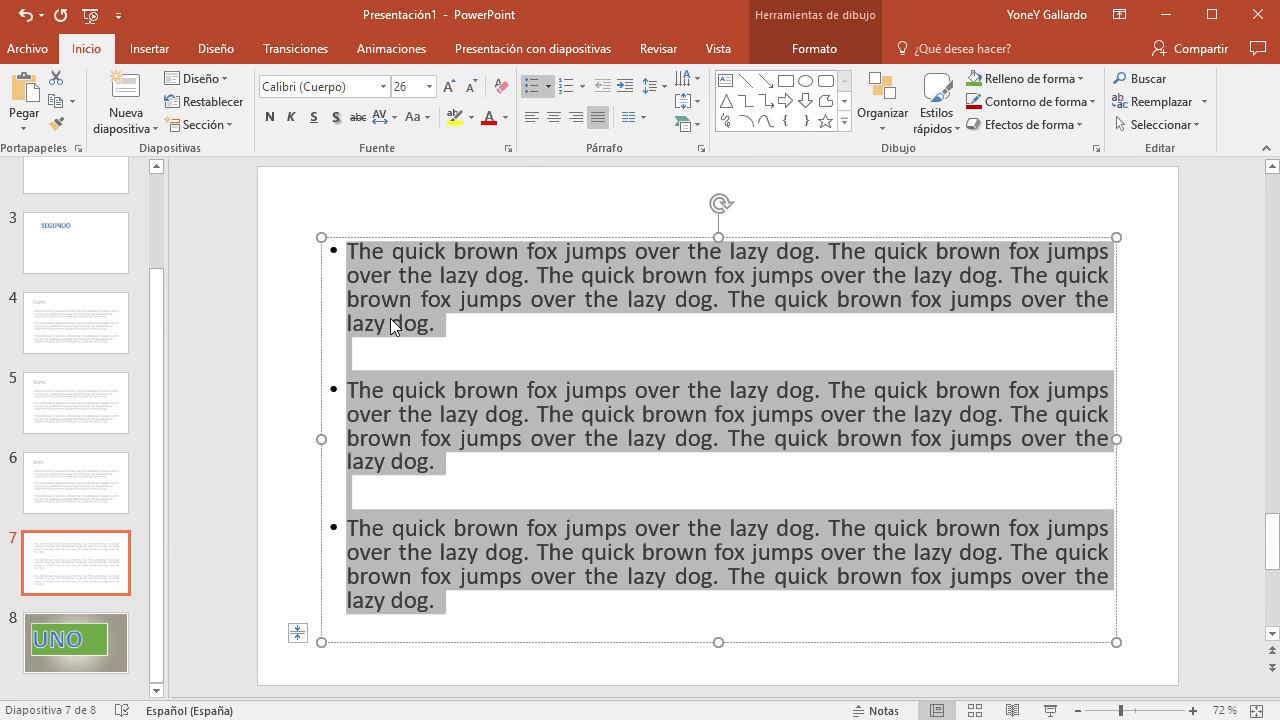
pyautogui.click(535, 89)
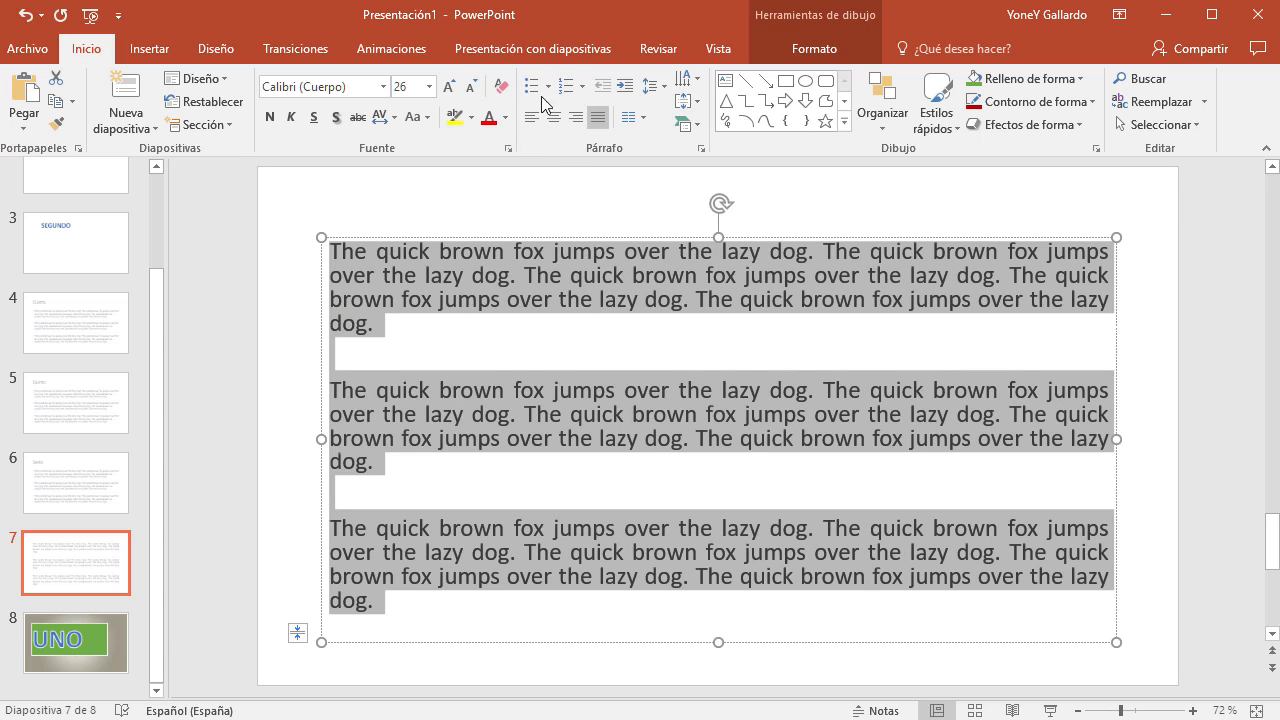
# - Apply 1., 2., 3. numbering to the three selected paragraphs and remove the numbering again
pyautogui.click(582, 90)
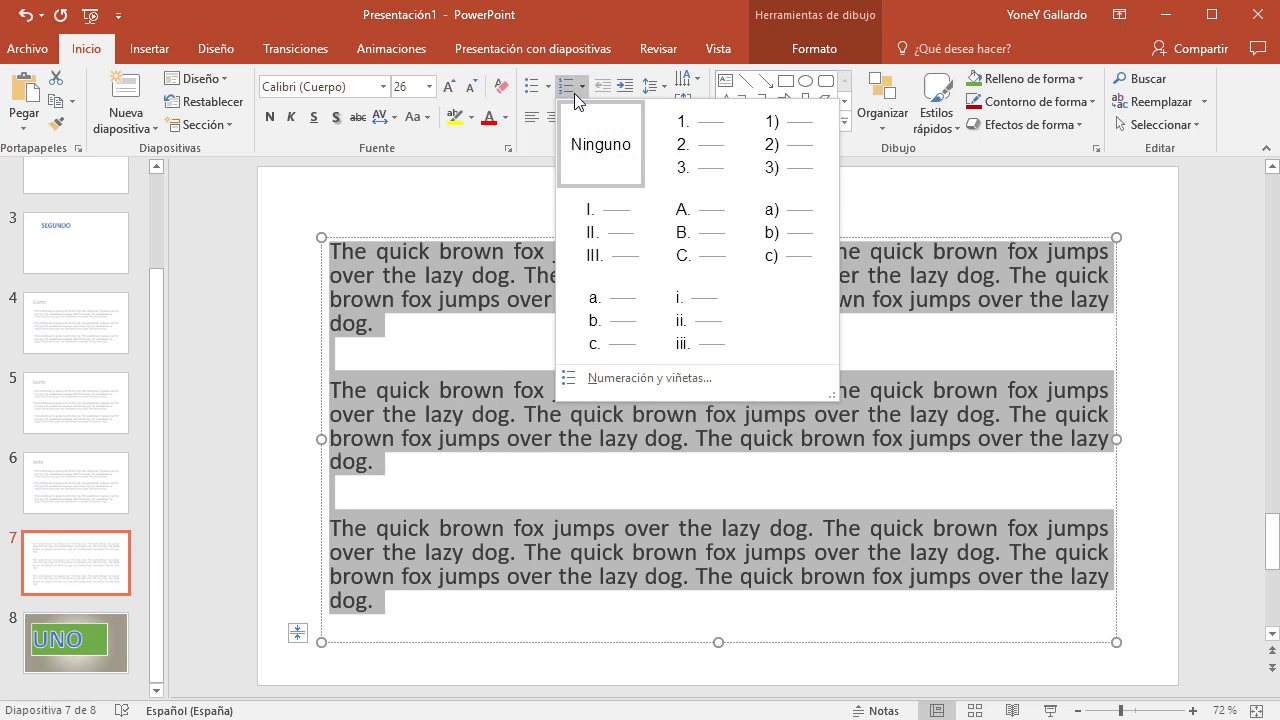
pyautogui.click(703, 158)
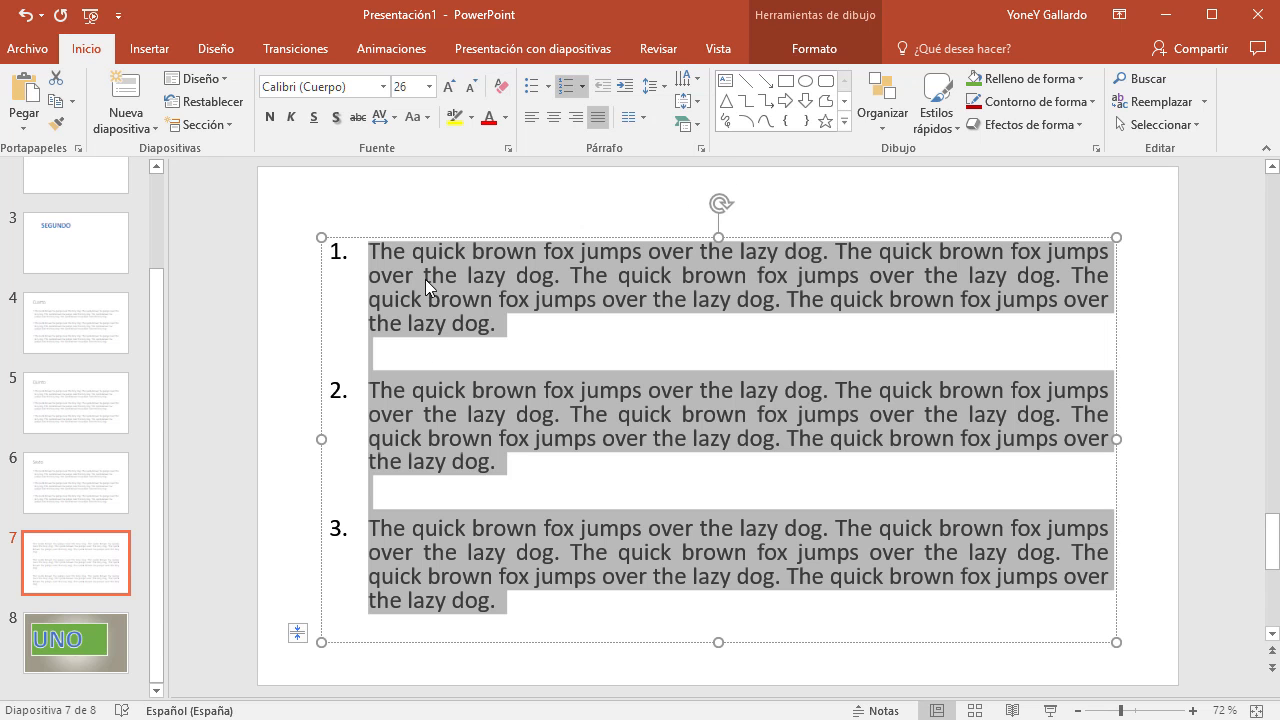
pyautogui.click(582, 86)
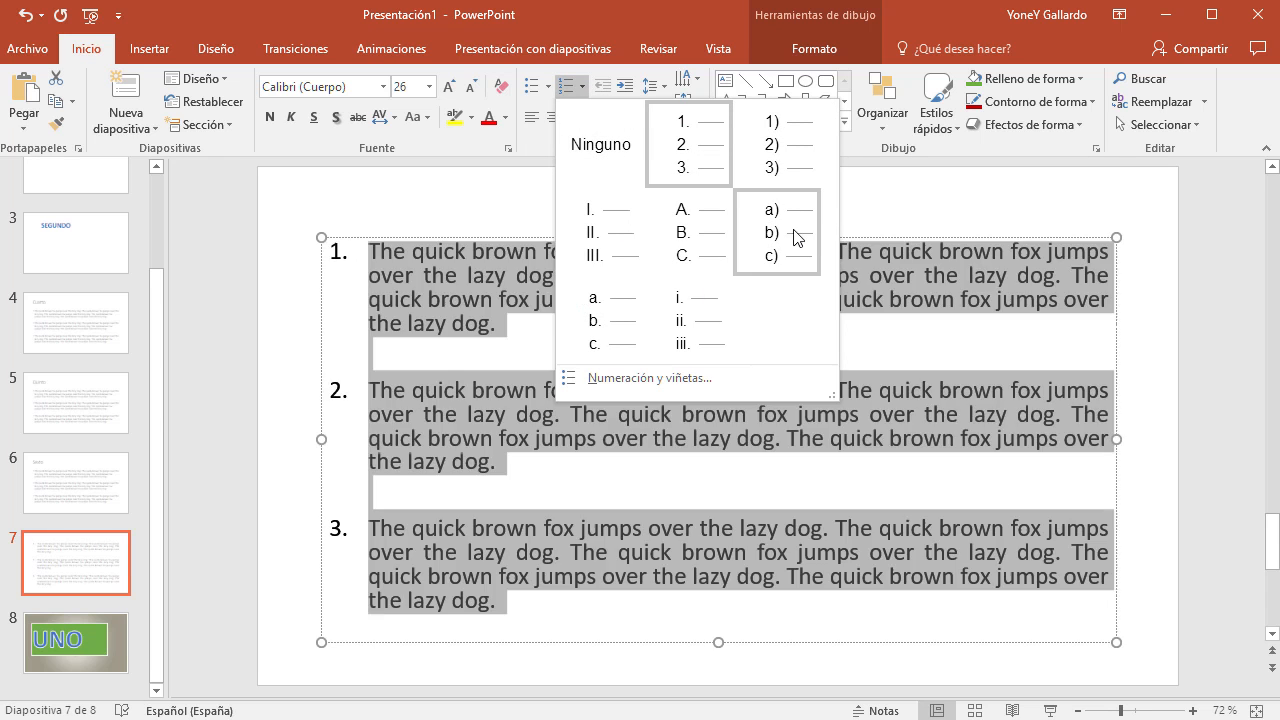
pyautogui.click(568, 87)
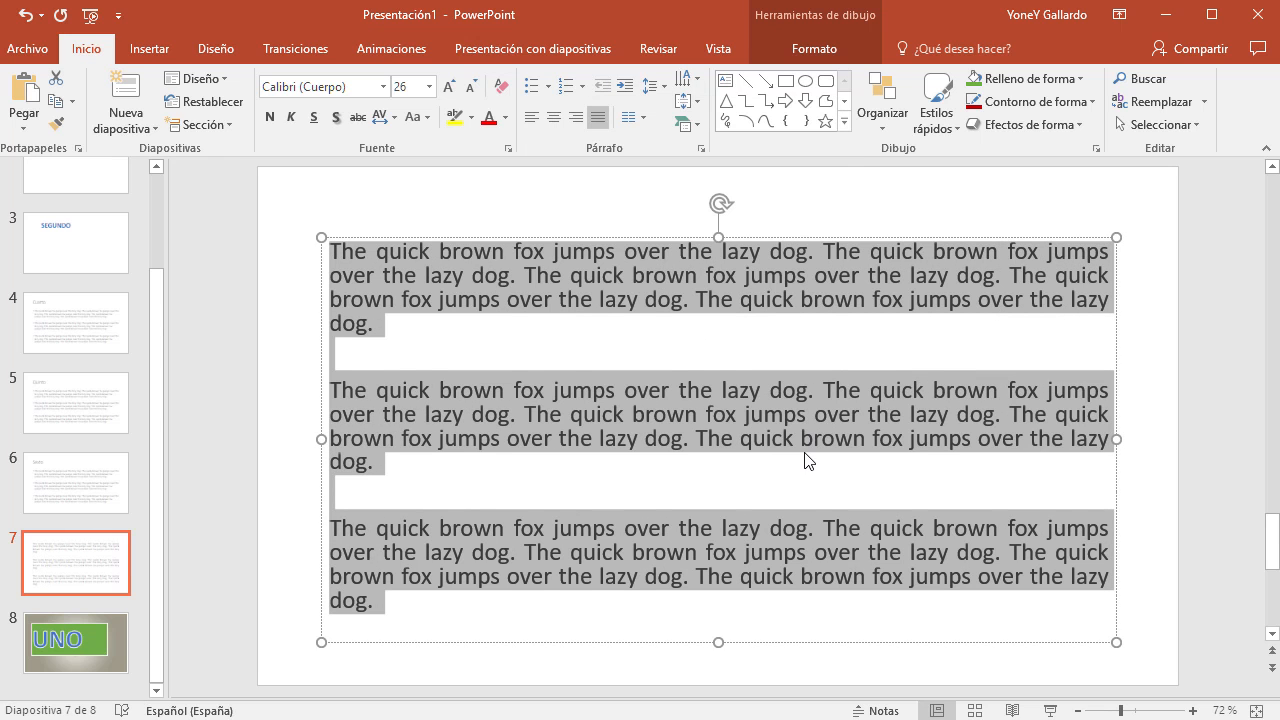
# - Add a blank slide after slide 8 and open the table insertion options for it
pyautogui.click(95, 520)
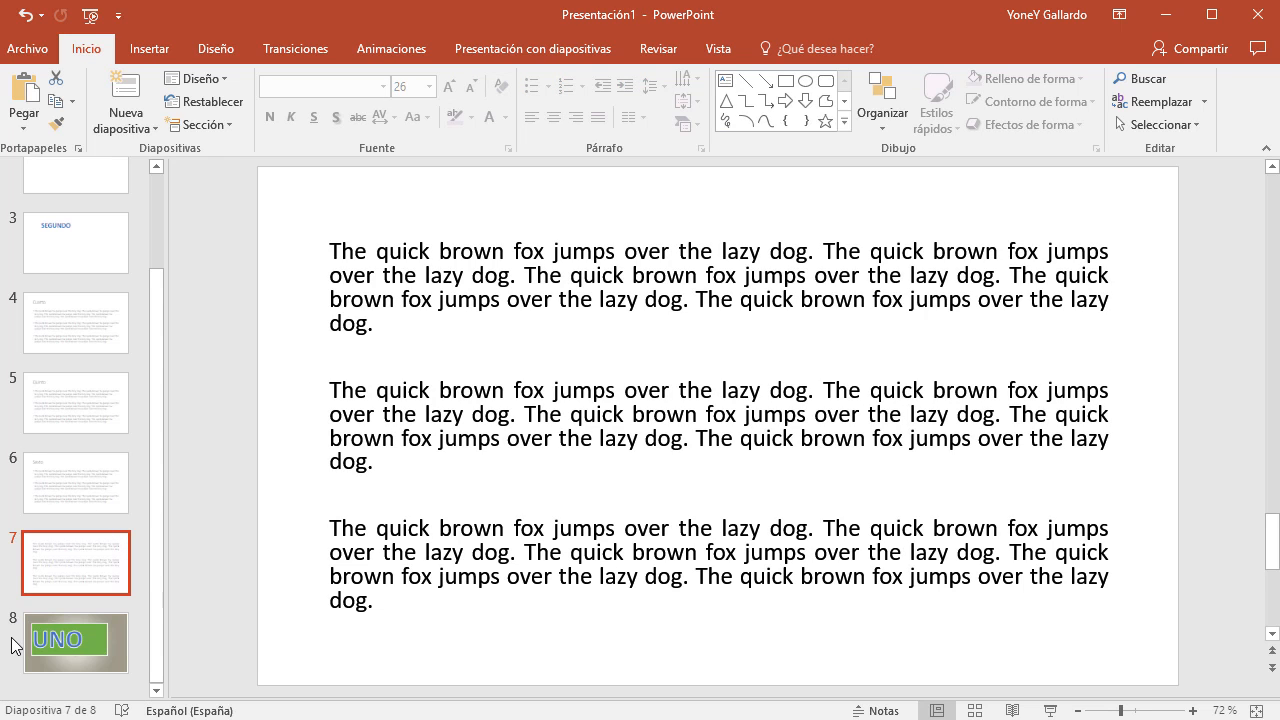
pyautogui.click(60, 646)
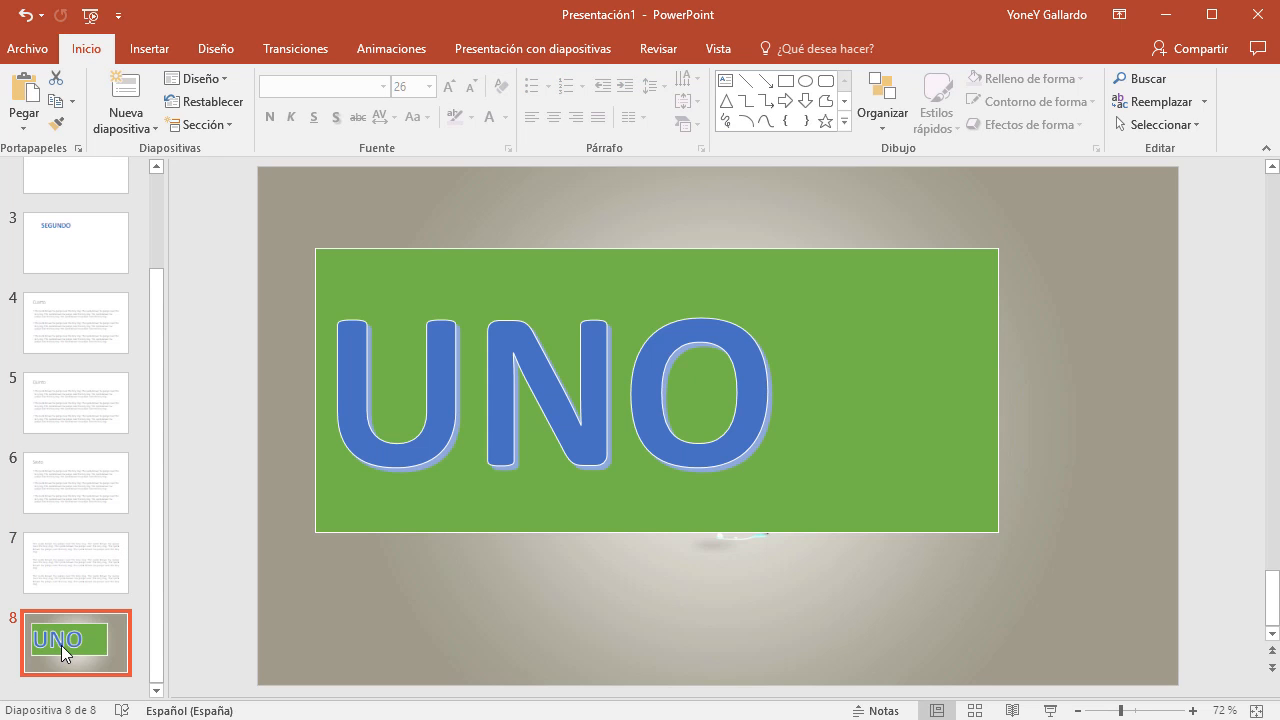
pyautogui.press('Return')
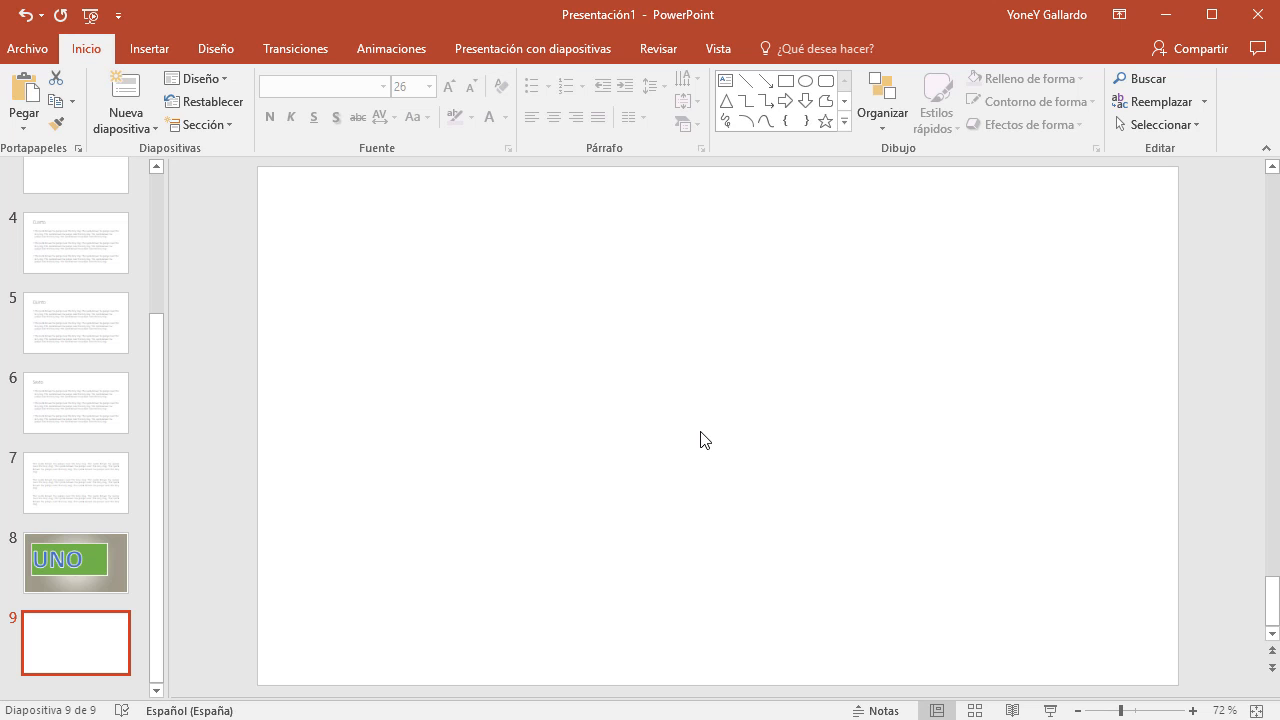
pyautogui.click(153, 52)
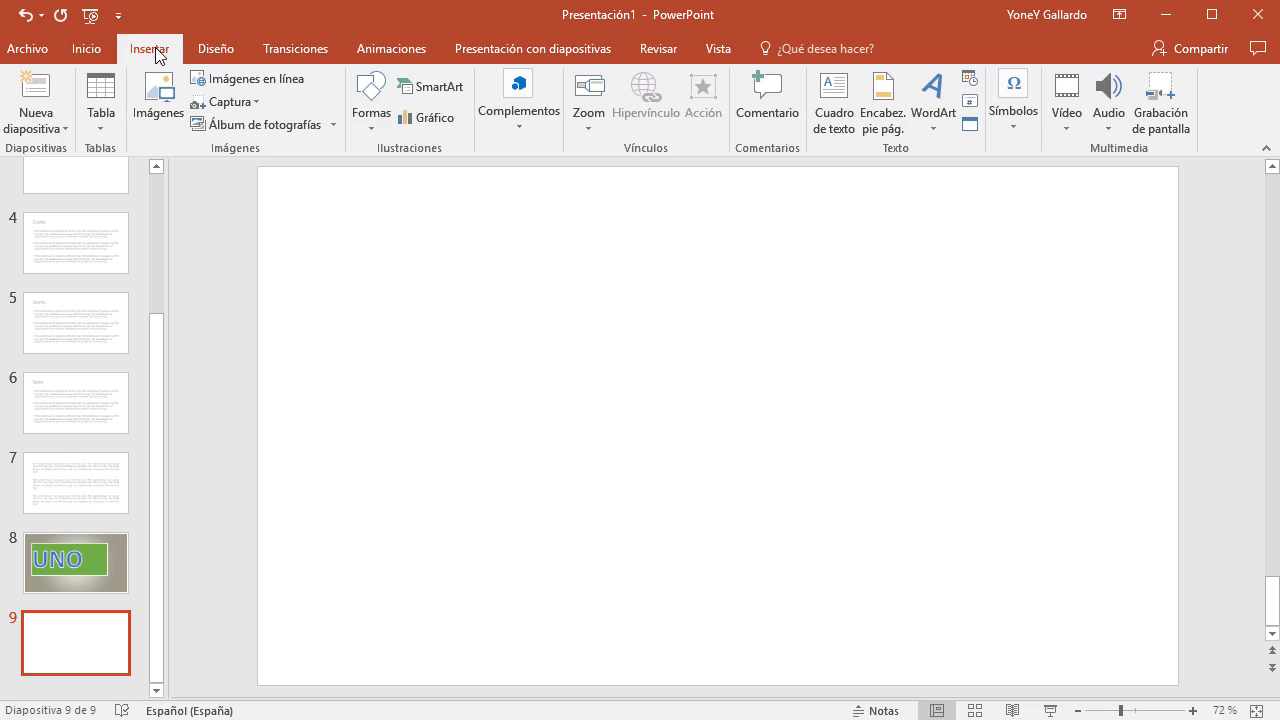
pyautogui.click(113, 126)
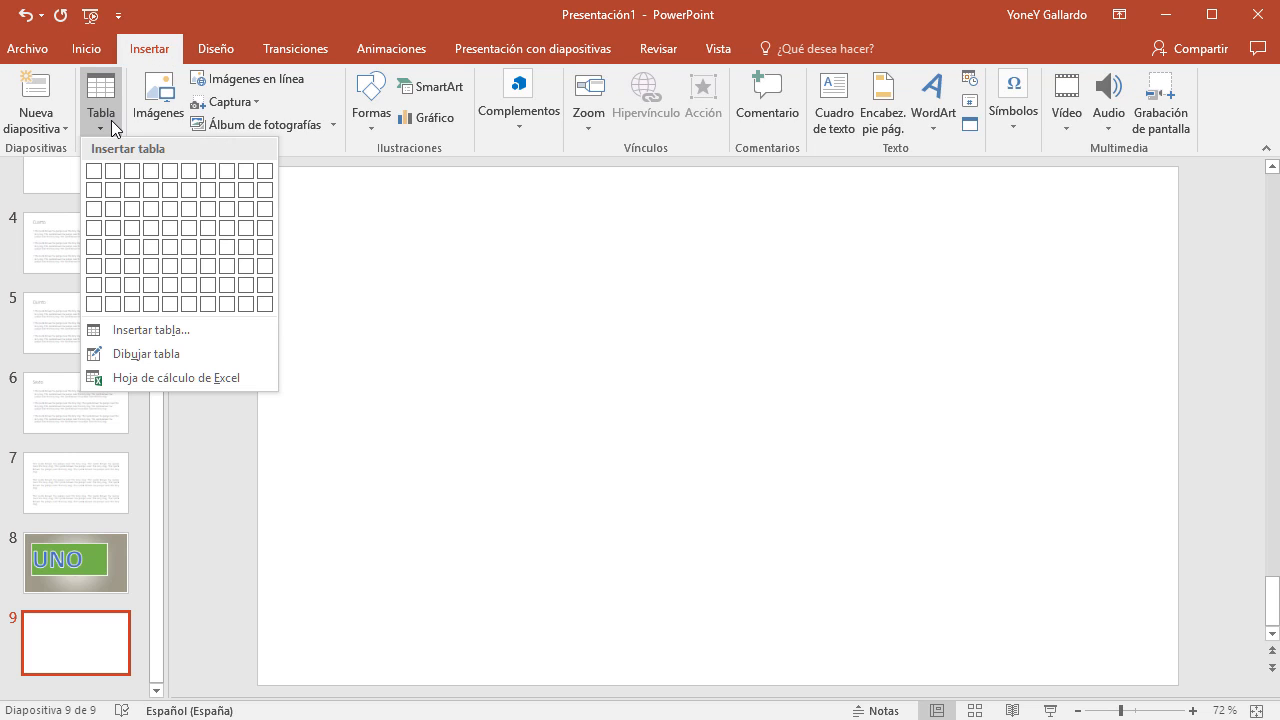
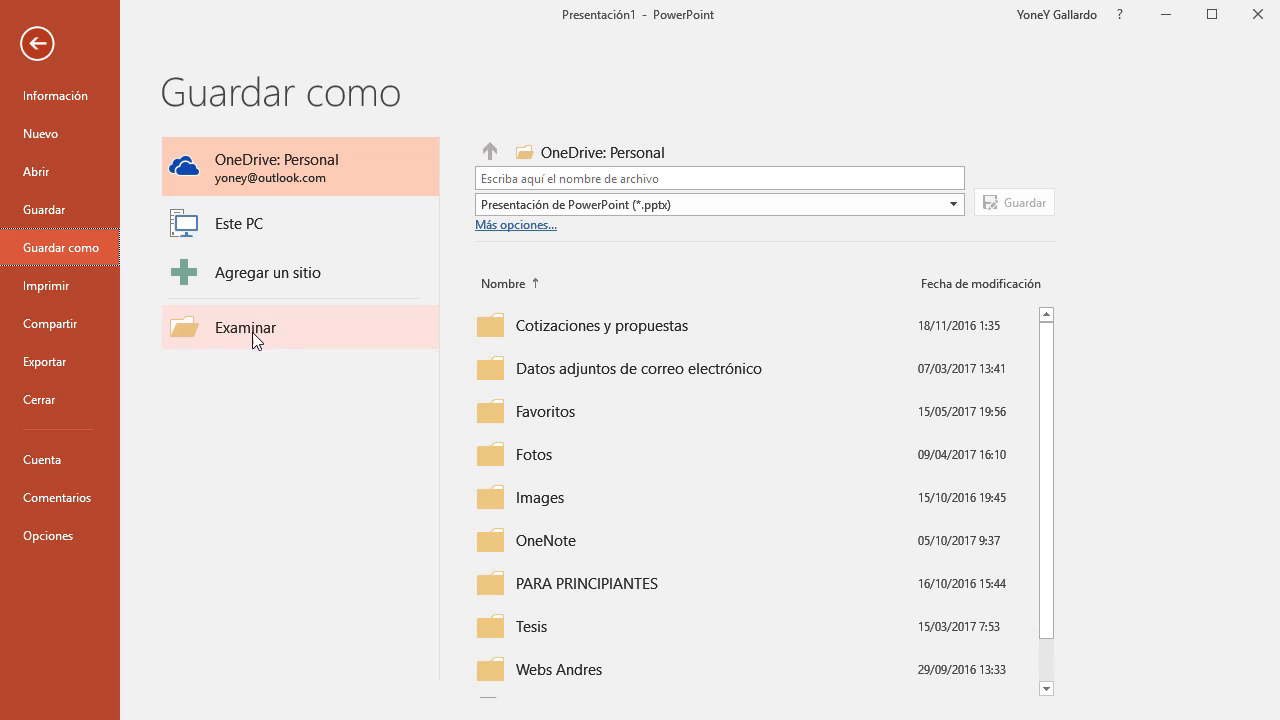
# - Save the presentation to the desktop as DOS.pptx and place its desktop icon to the right of UNO.pptx
pyautogui.click(251, 325)
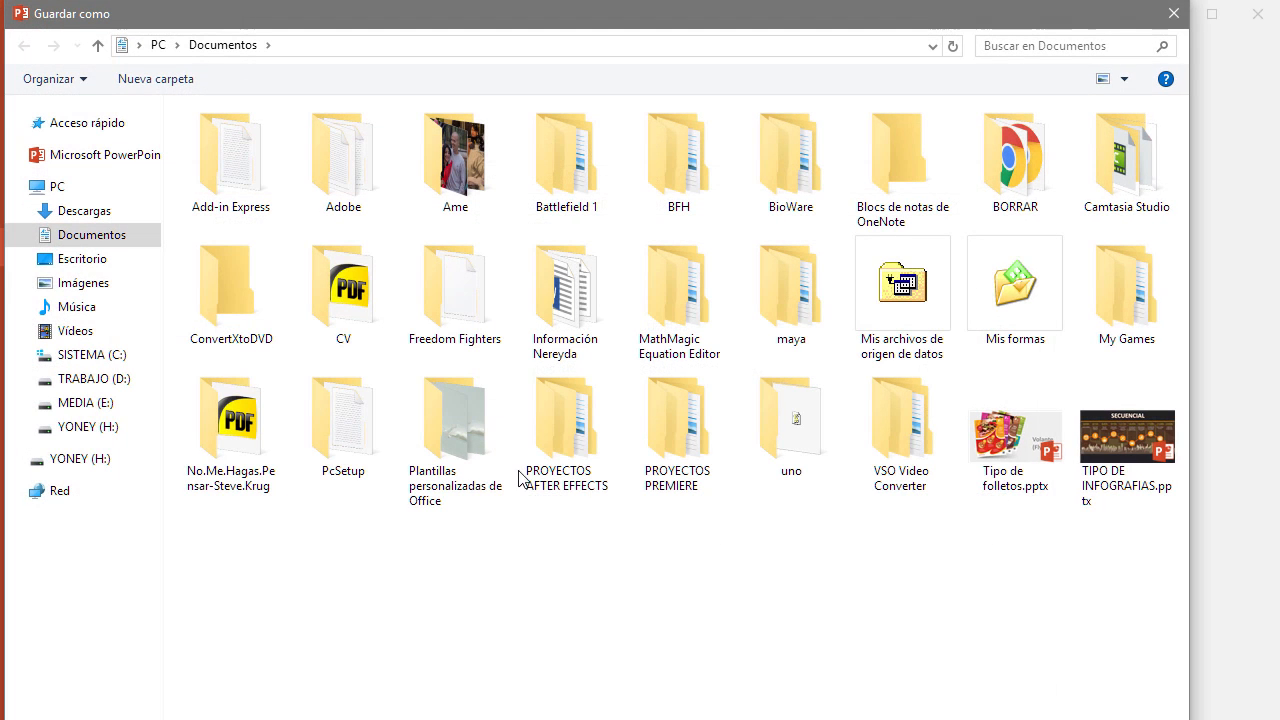
pyautogui.click(84, 260)
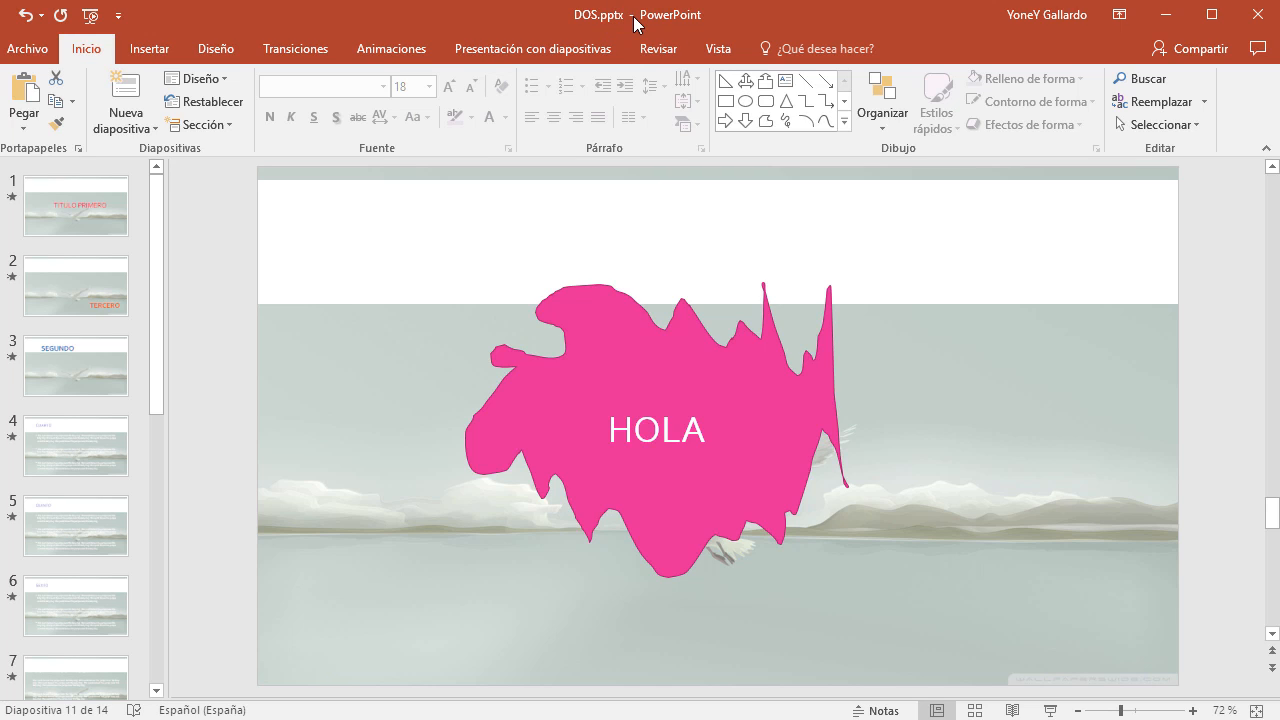
pyautogui.click(1165, 14)
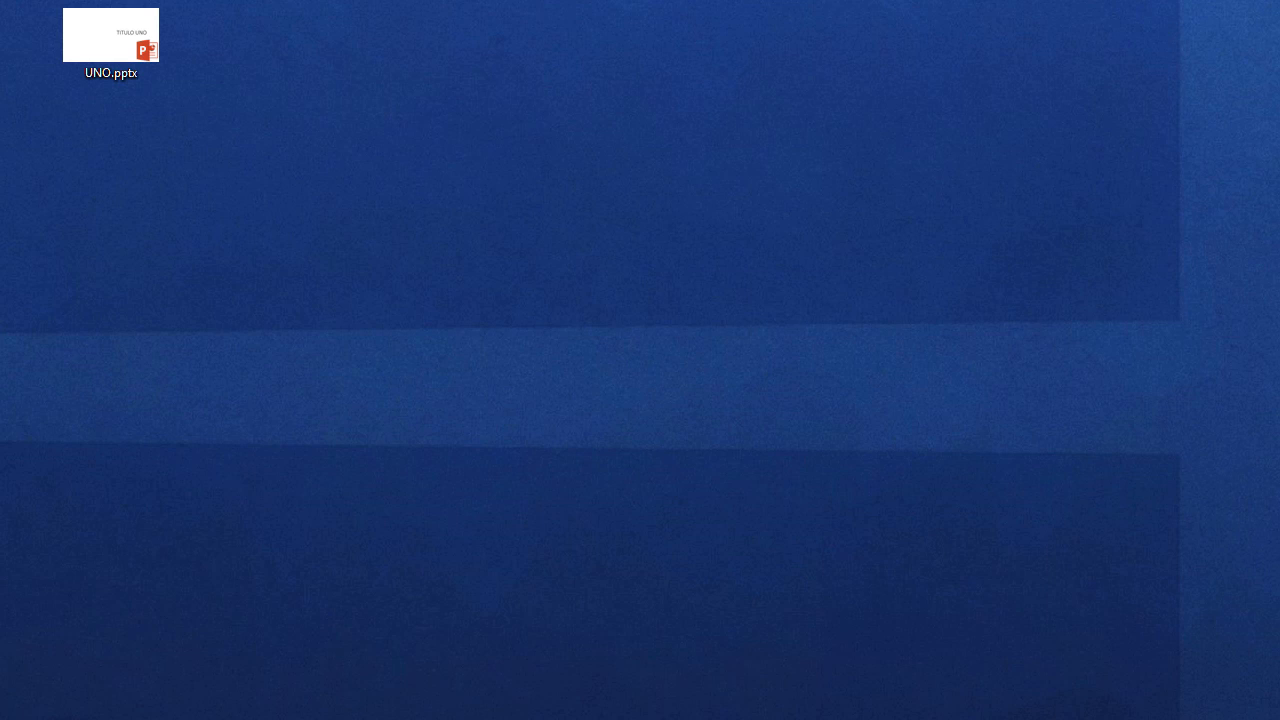
pyautogui.moveTo(138, 0); pyautogui.dragTo(293, 42)
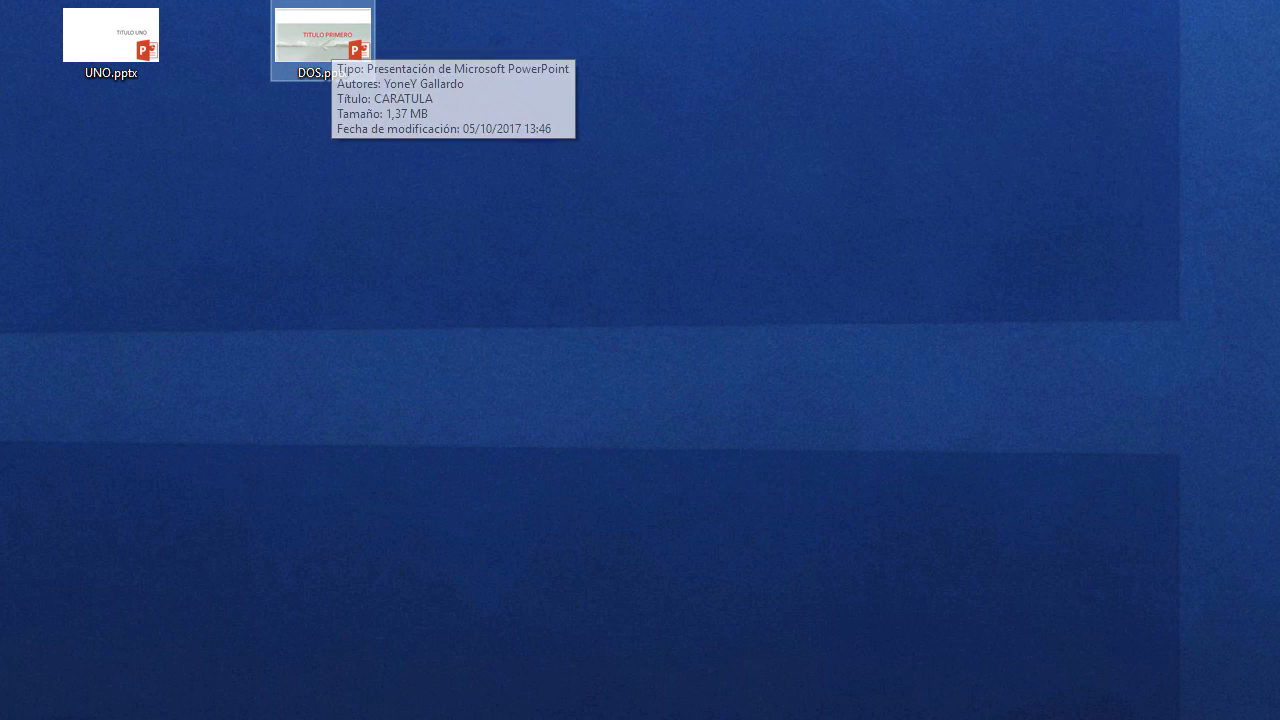
# - Return to the presentation, show the desktop again and open DOS.pptx from its desktop icon
pyautogui.click(395, 719)
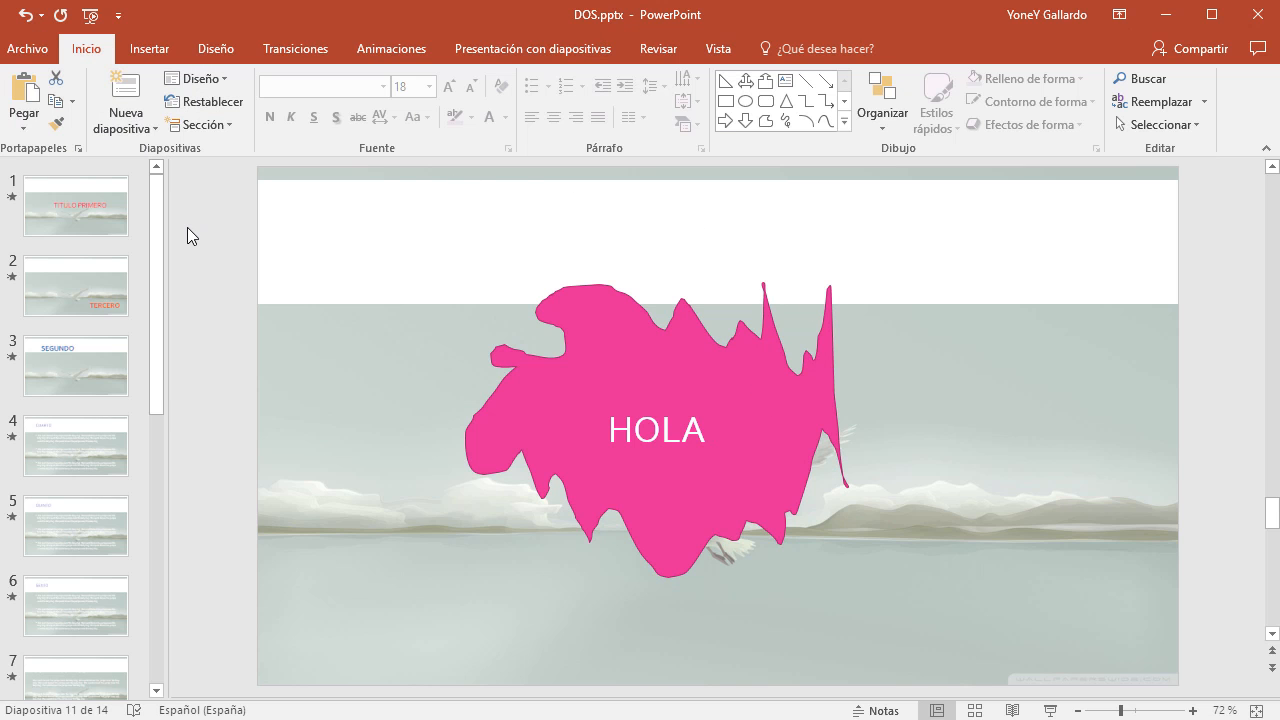
pyautogui.click(1166, 14)
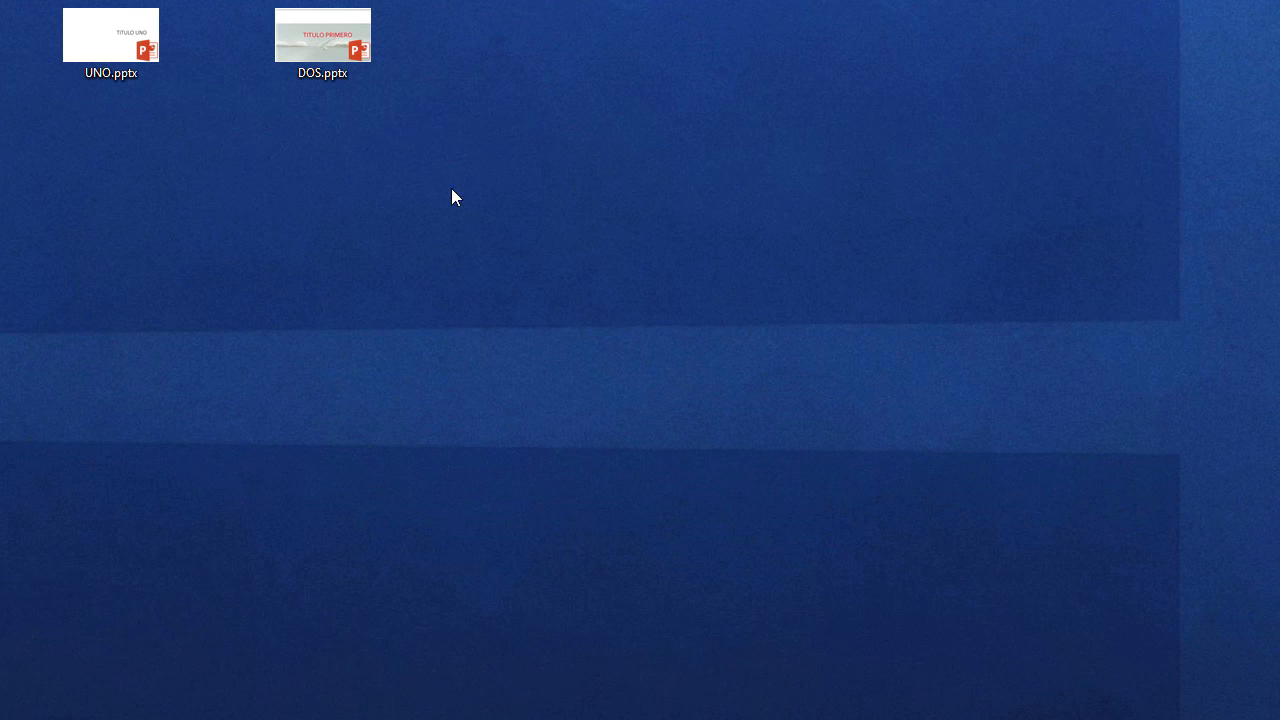
pyautogui.doubleClick(330, 36)
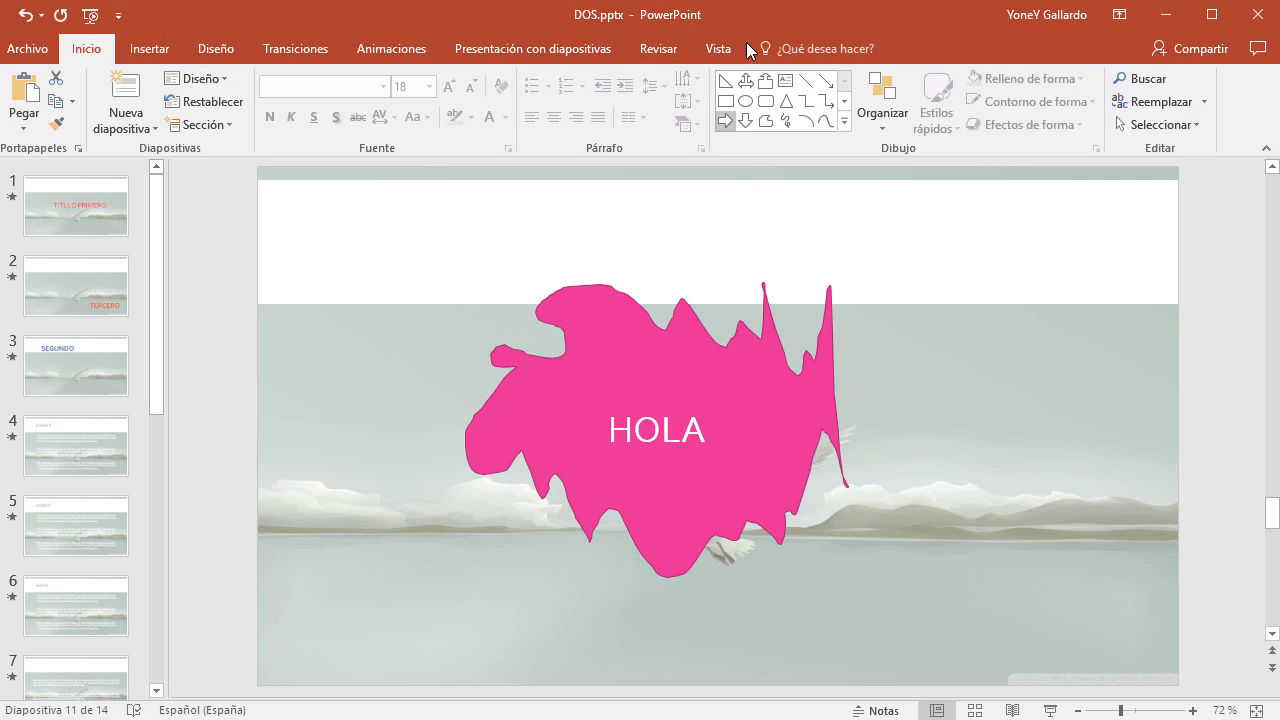
# - Save a copy of the presentation on the desktop as a PowerPoint slide show named DOS.ppsx
pyautogui.click(27, 48)
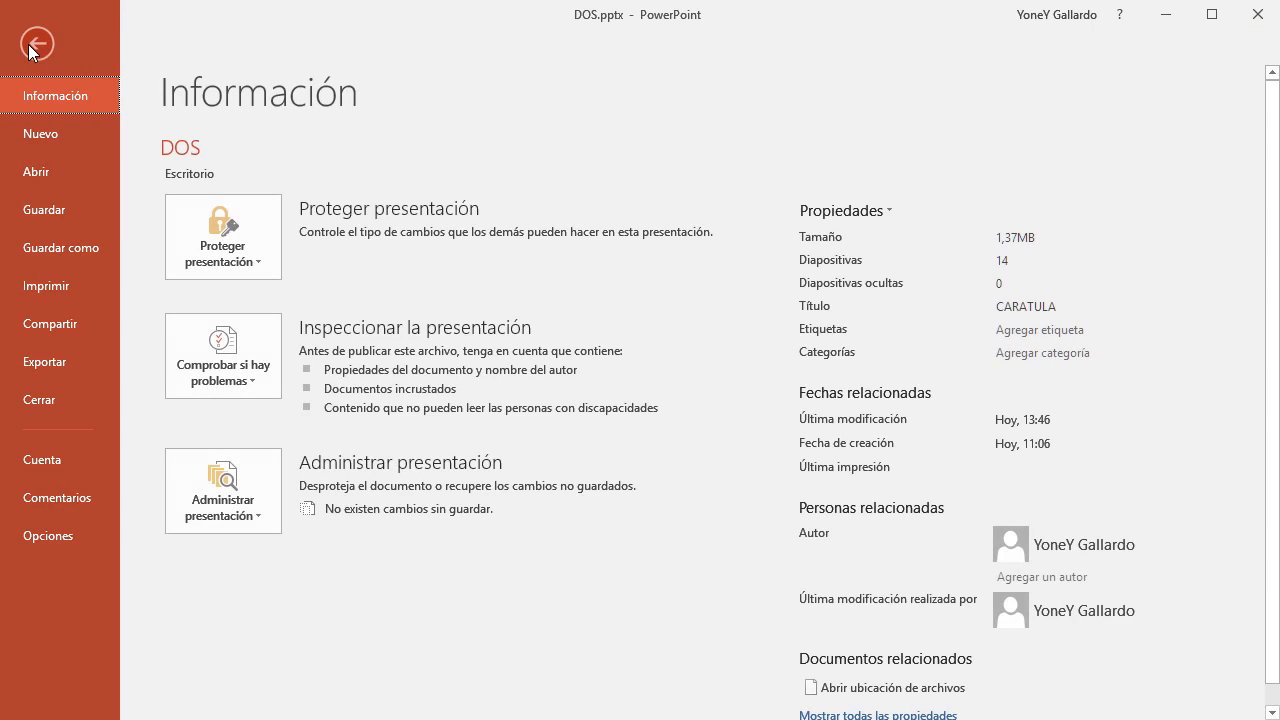
pyautogui.click(69, 253)
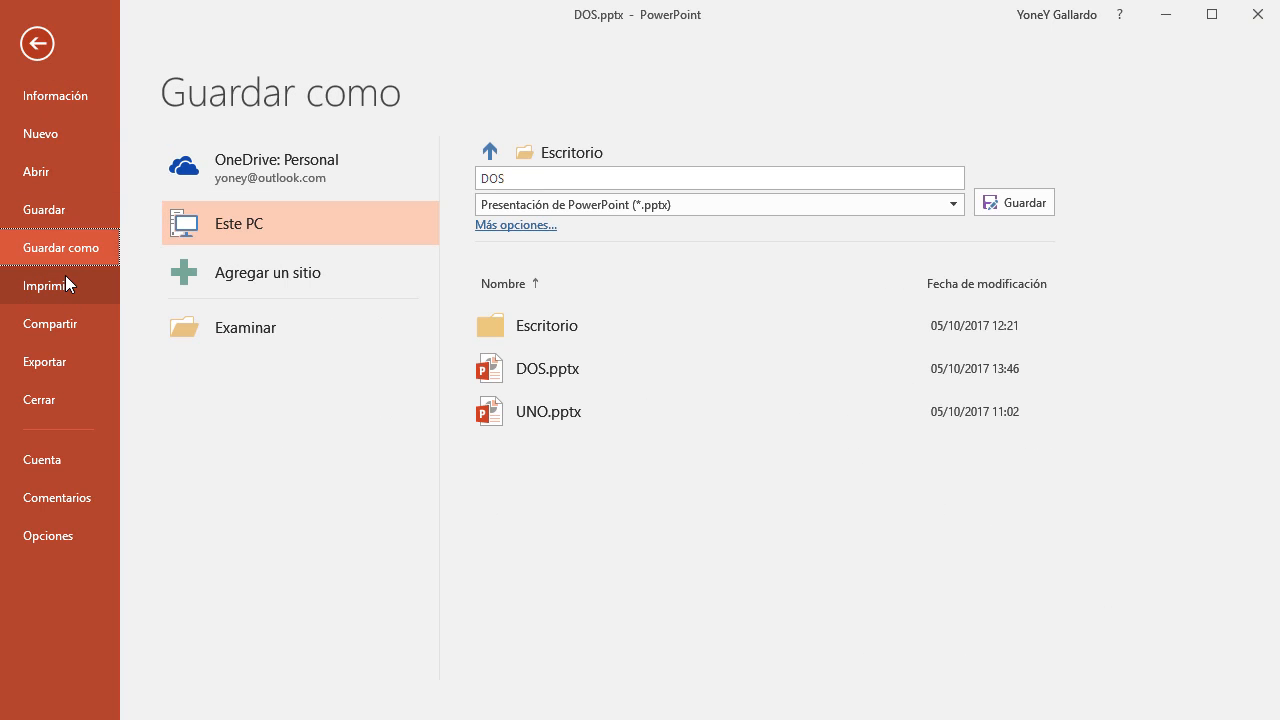
pyautogui.click(241, 324)
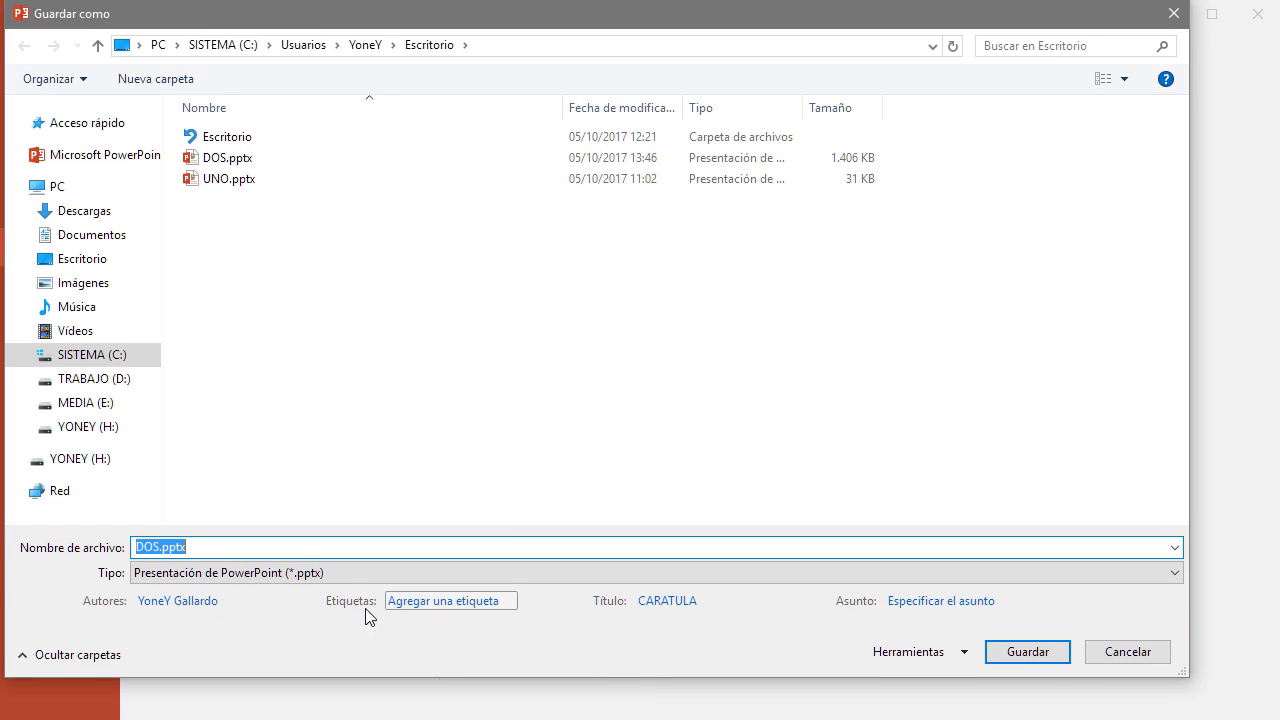
pyautogui.click(310, 576)
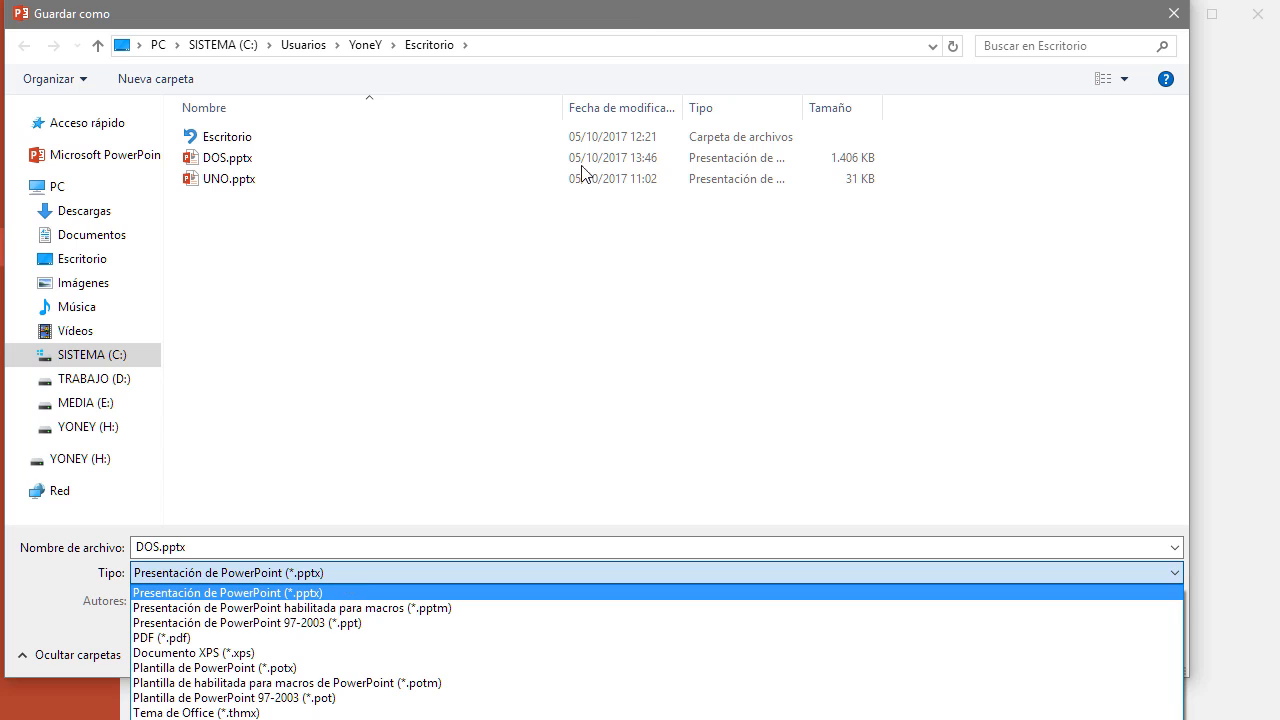
pyautogui.click(629, 17)
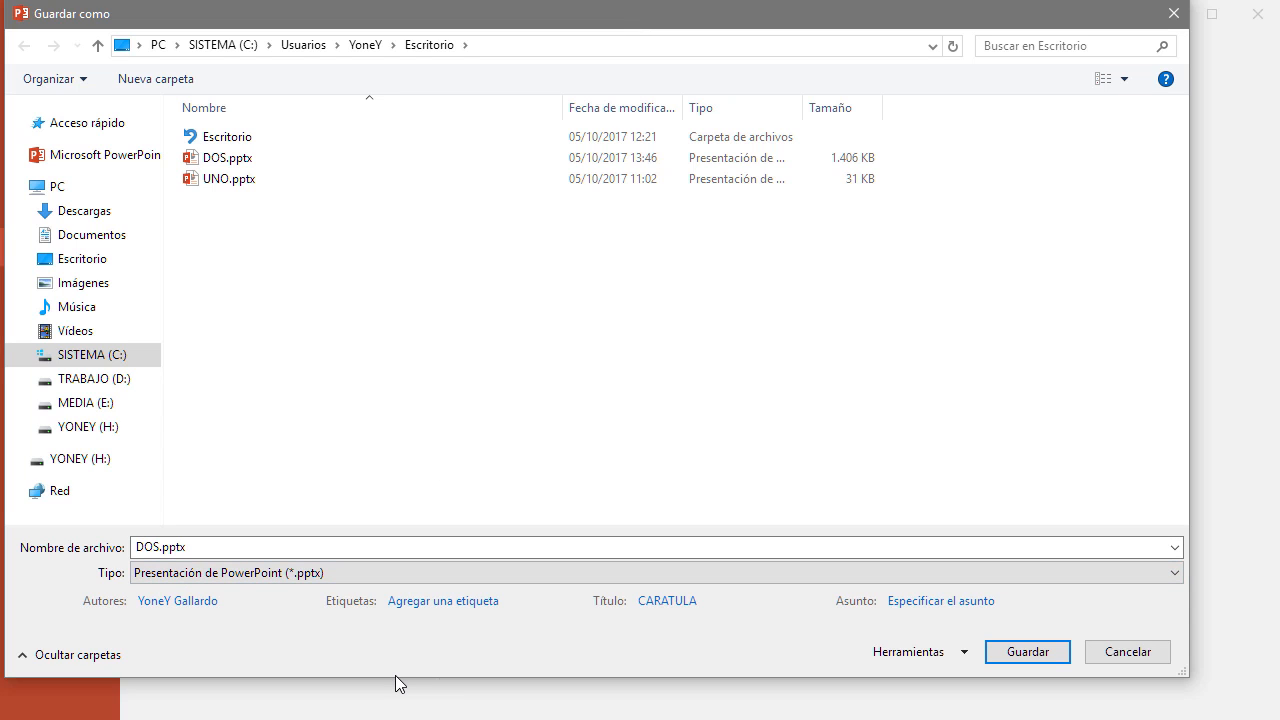
pyautogui.moveTo(394, 680); pyautogui.dragTo(400, 486)
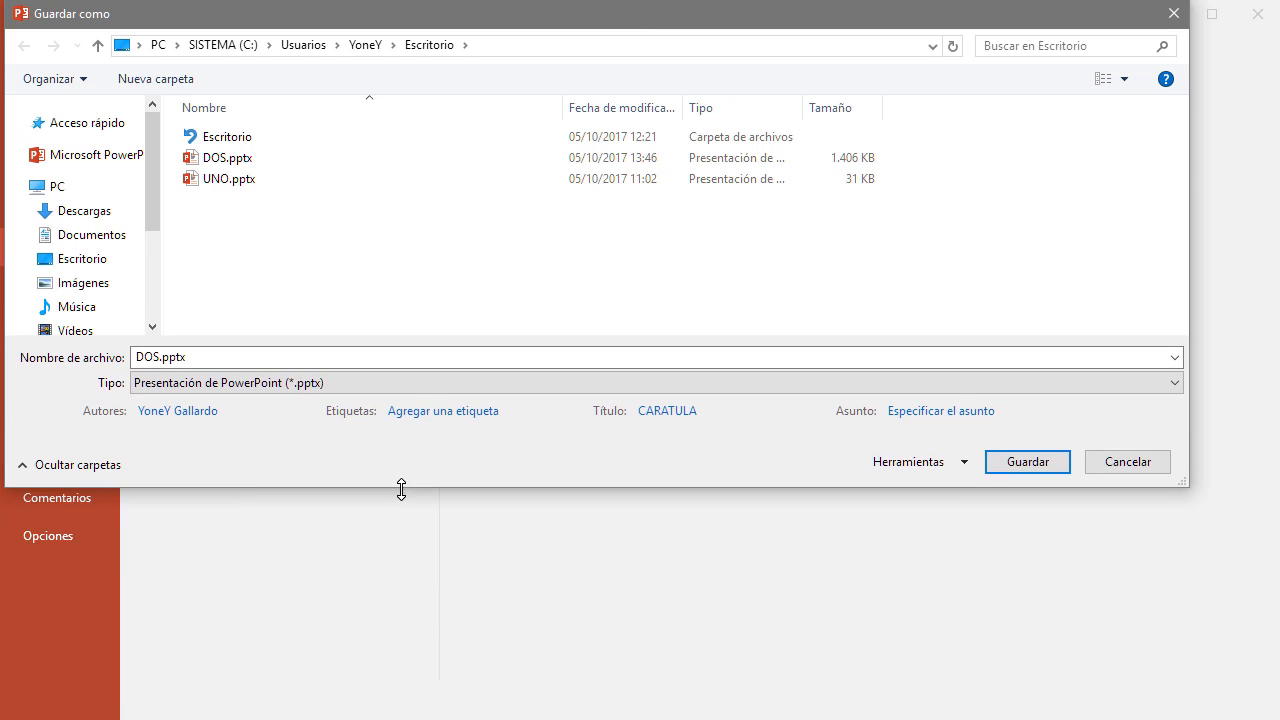
pyautogui.click(384, 381)
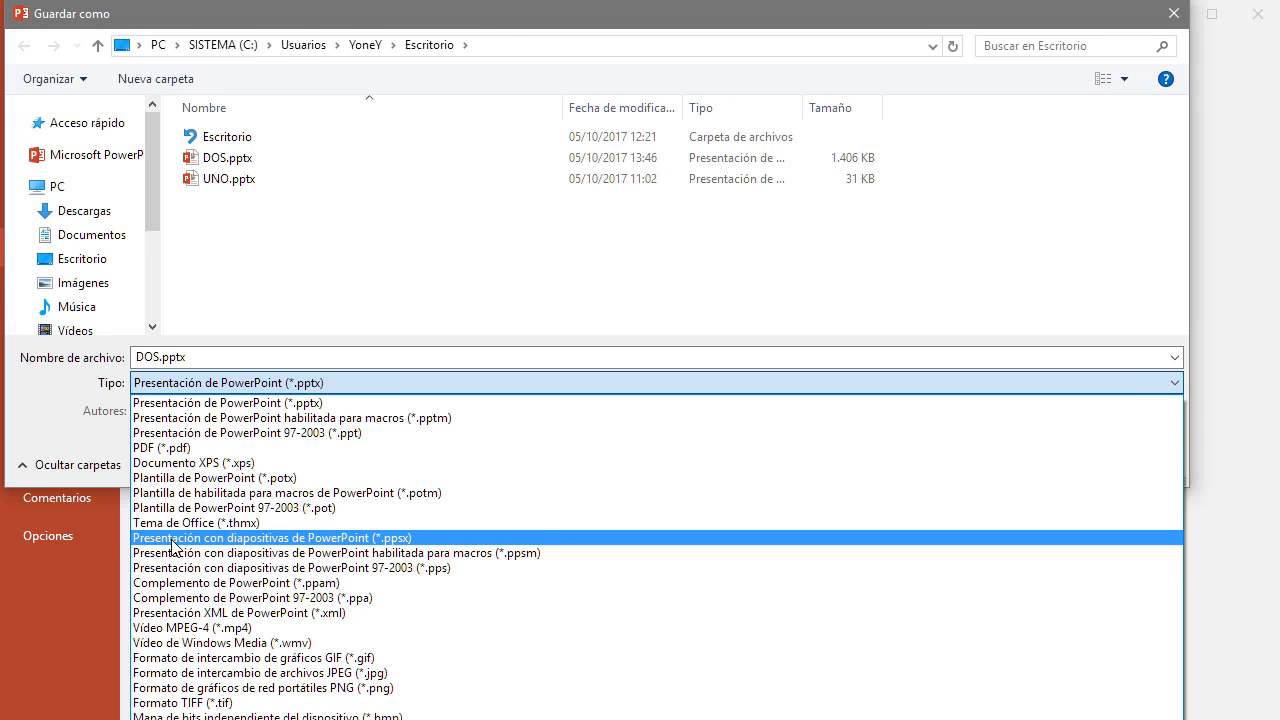
pyautogui.click(346, 541)
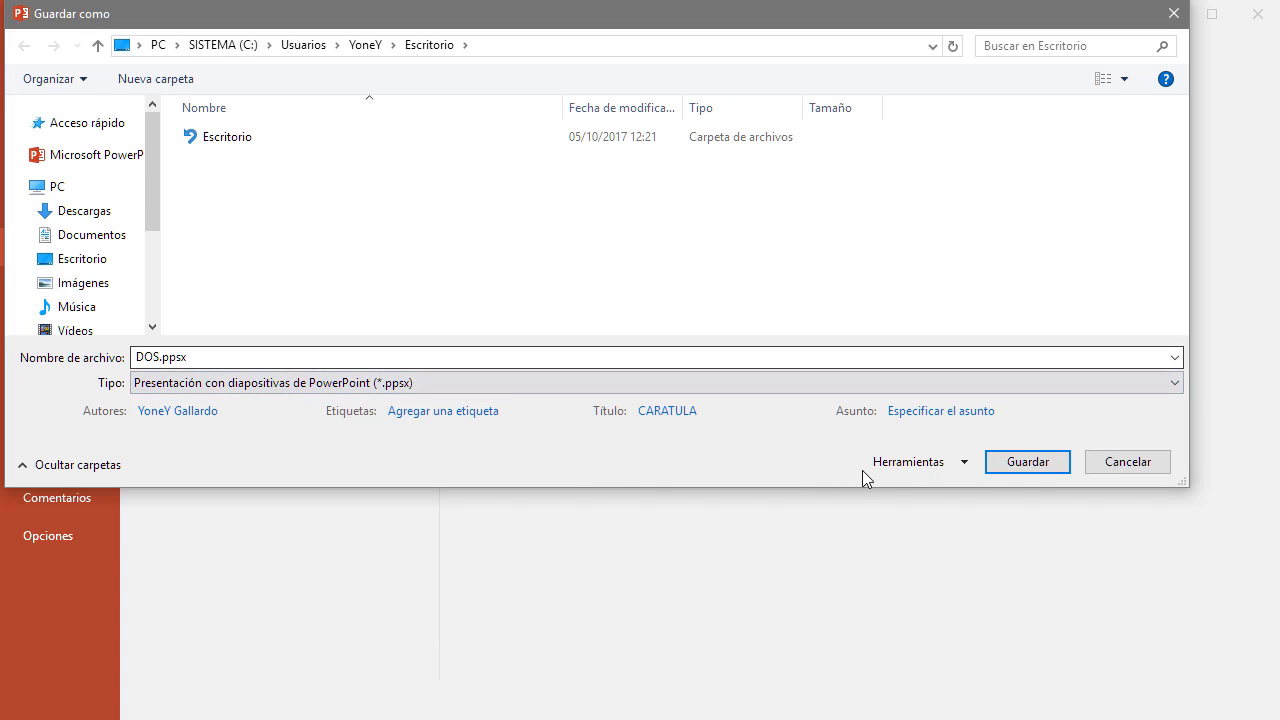
pyautogui.click(1030, 466)
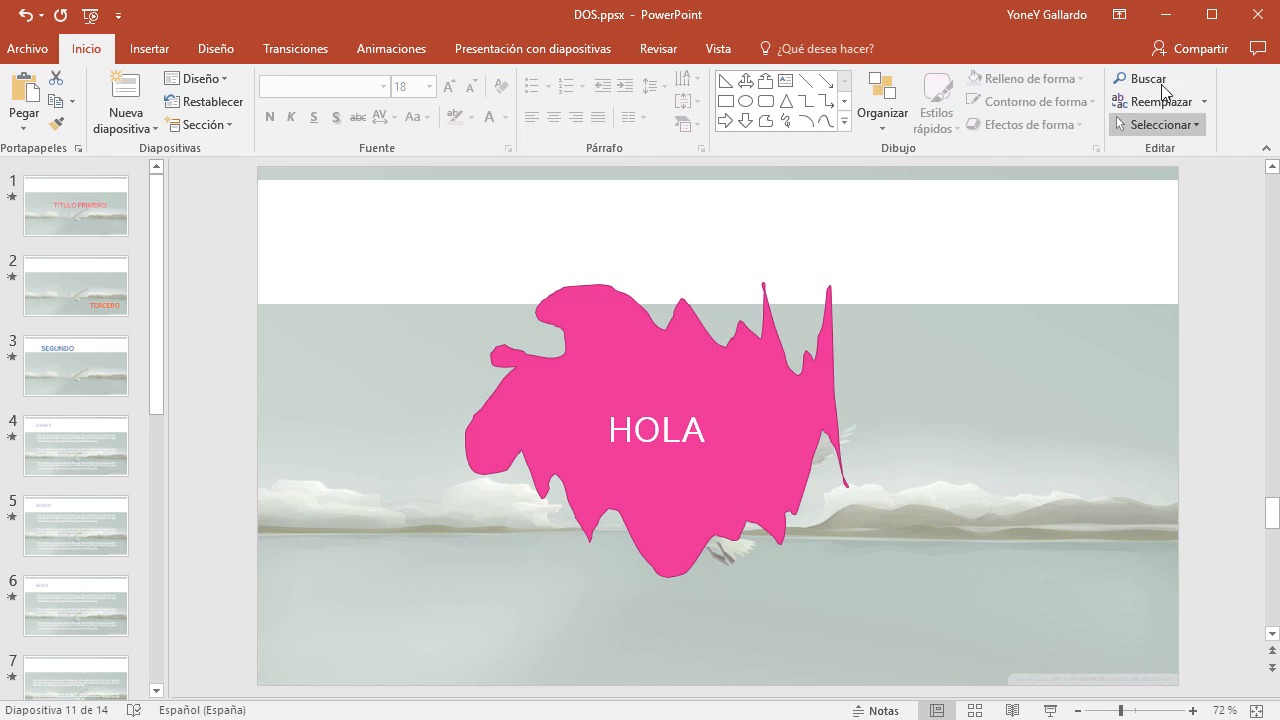
# - Place the DOS.ppsx icon beside DOS.pptx on the desktop and compare the two files' details
pyautogui.click(1165, 14)
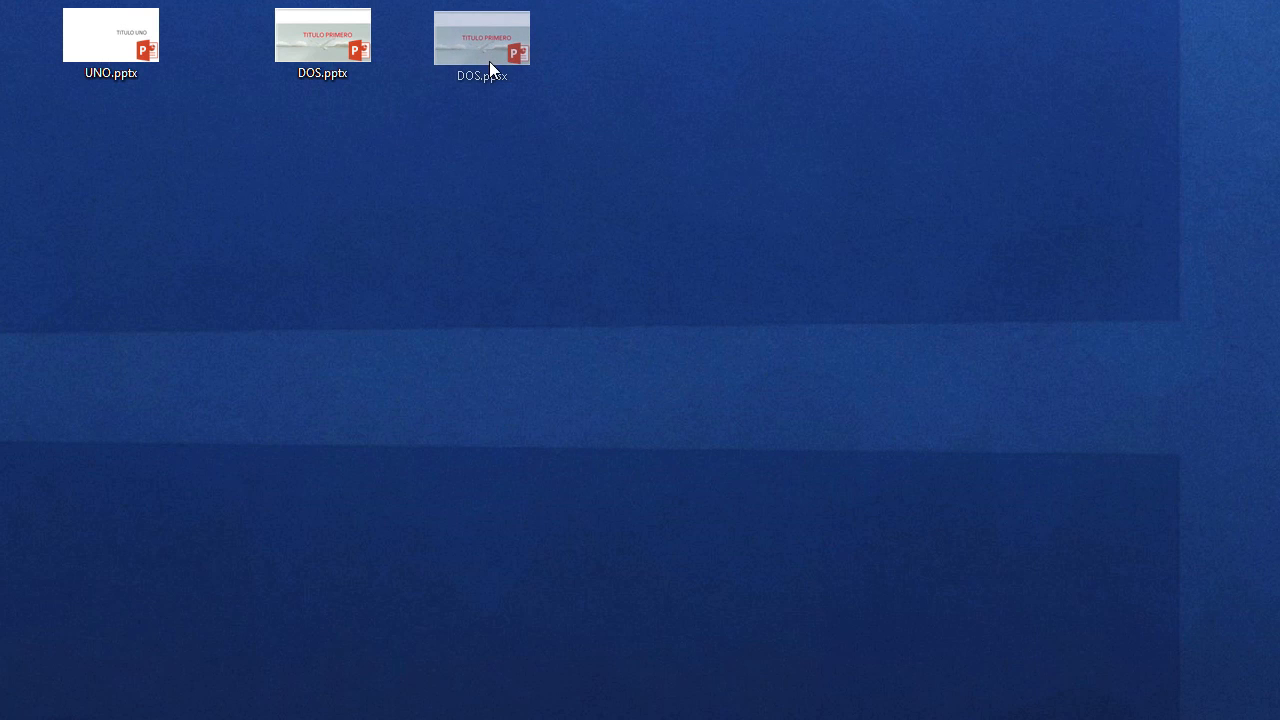
pyautogui.click(489, 61)
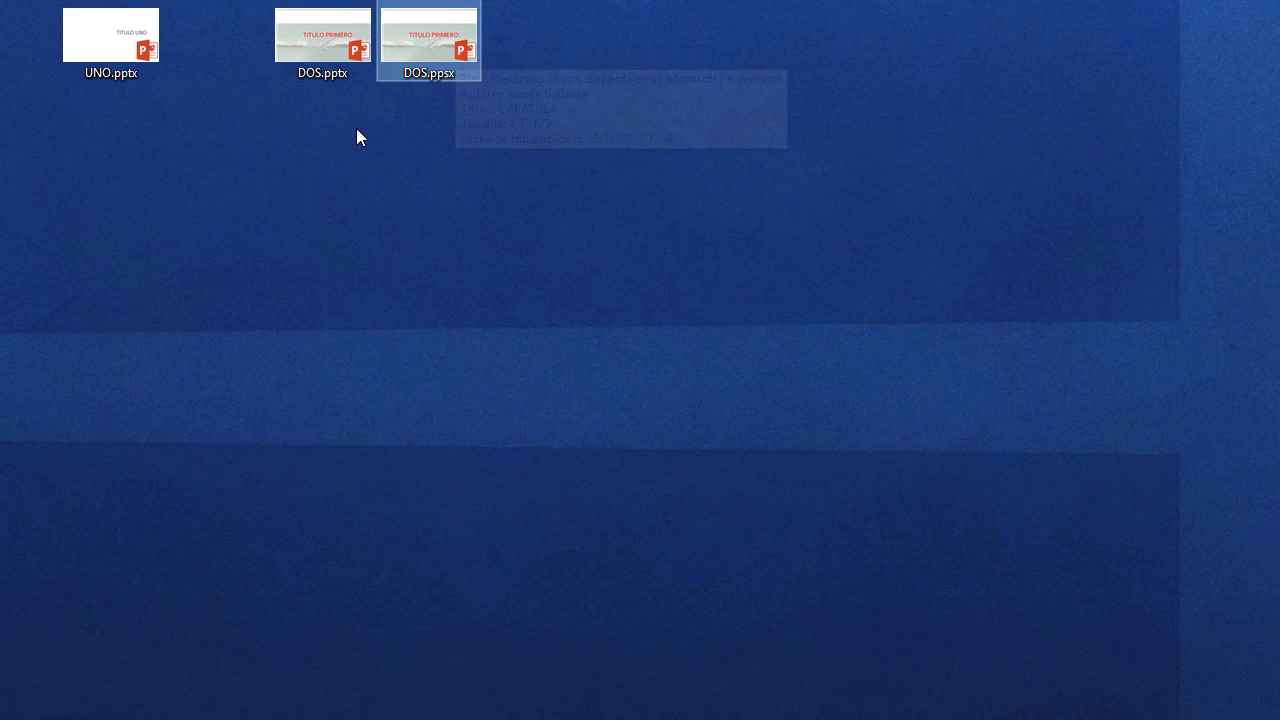
pyautogui.click(310, 45)
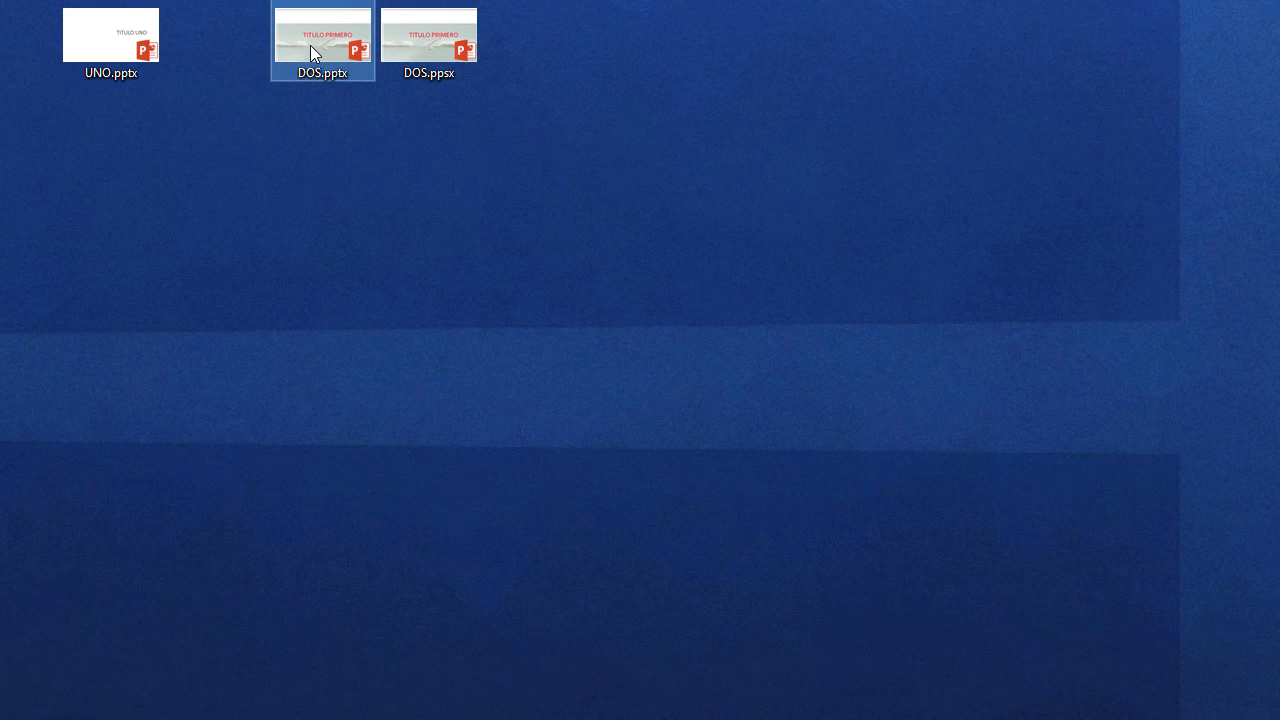
pyautogui.moveTo(318, 48)
pyautogui.moveTo(323, 77)
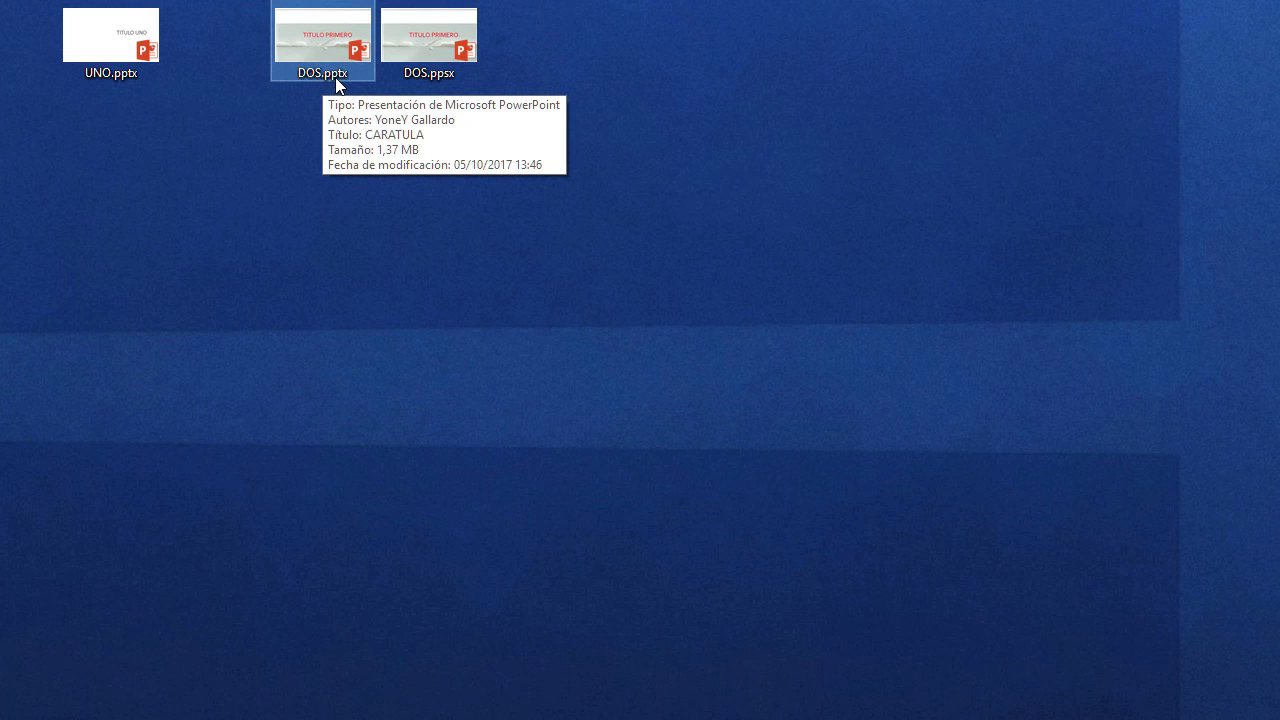
pyautogui.click(426, 45)
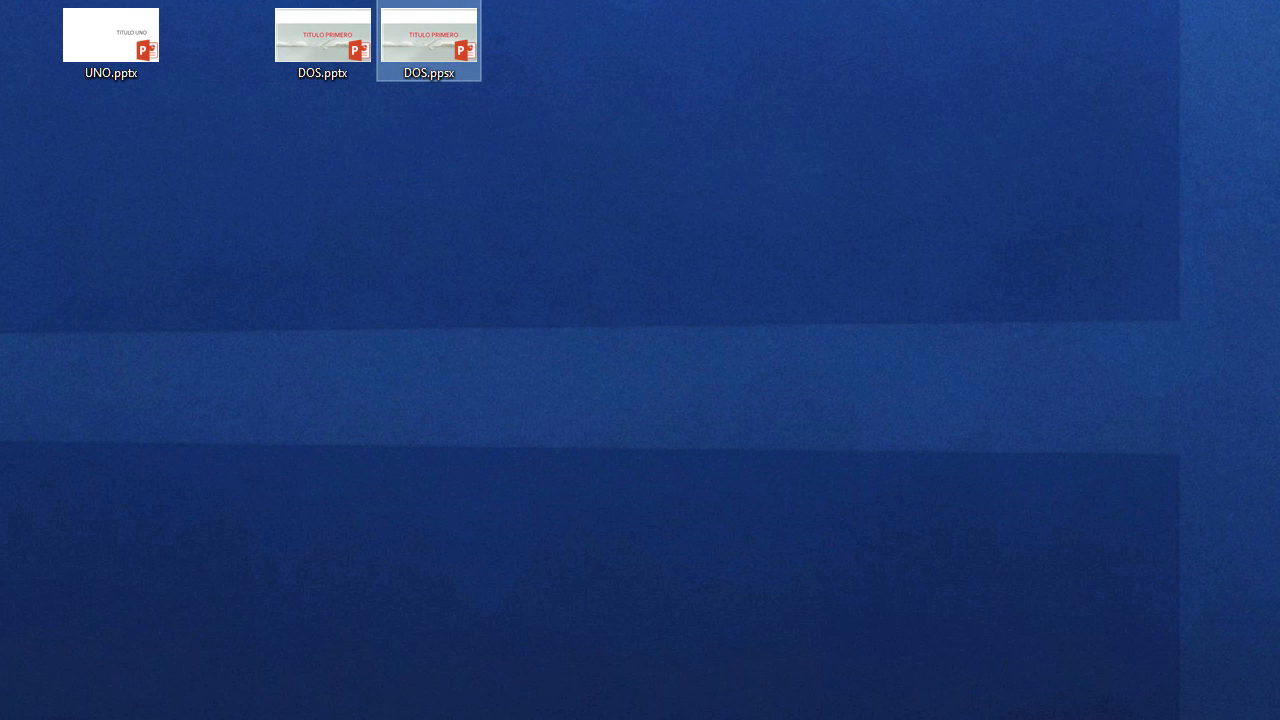
pyautogui.moveTo(444, 80)
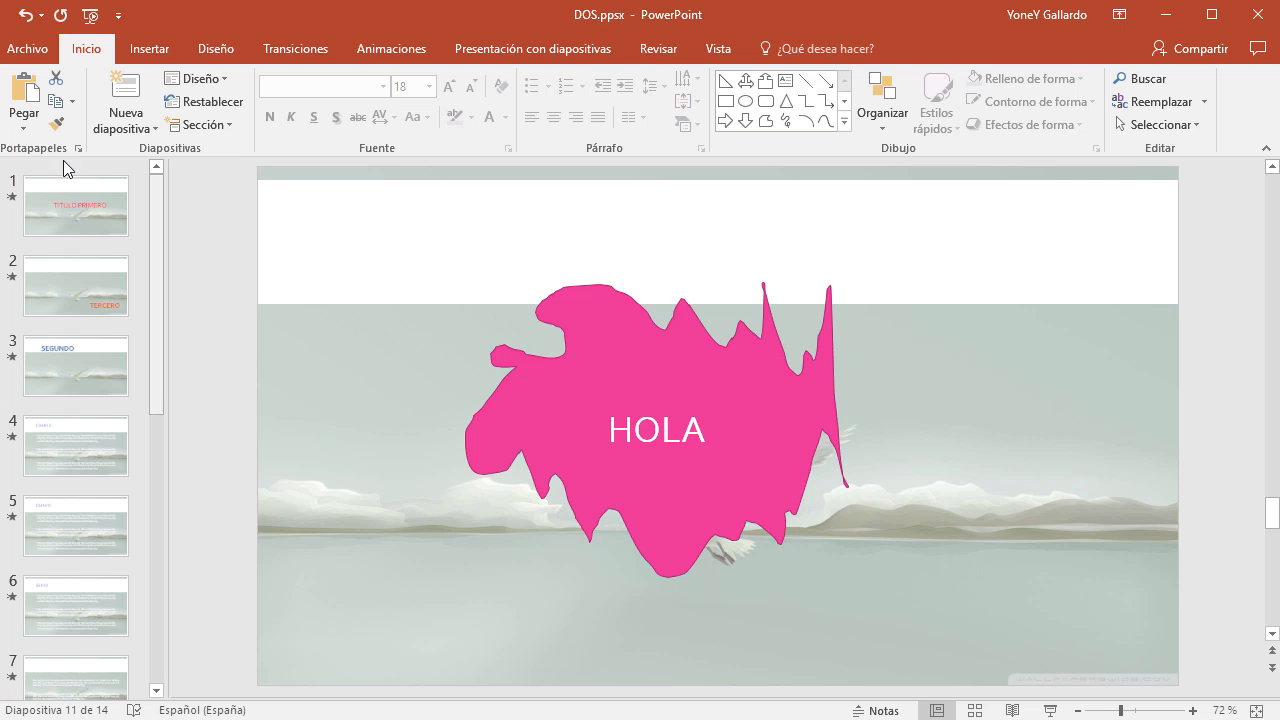
# - View the save-as options for DOS.ppsx and open the export options for creating a PDF/XPS document
pyautogui.click(29, 54)
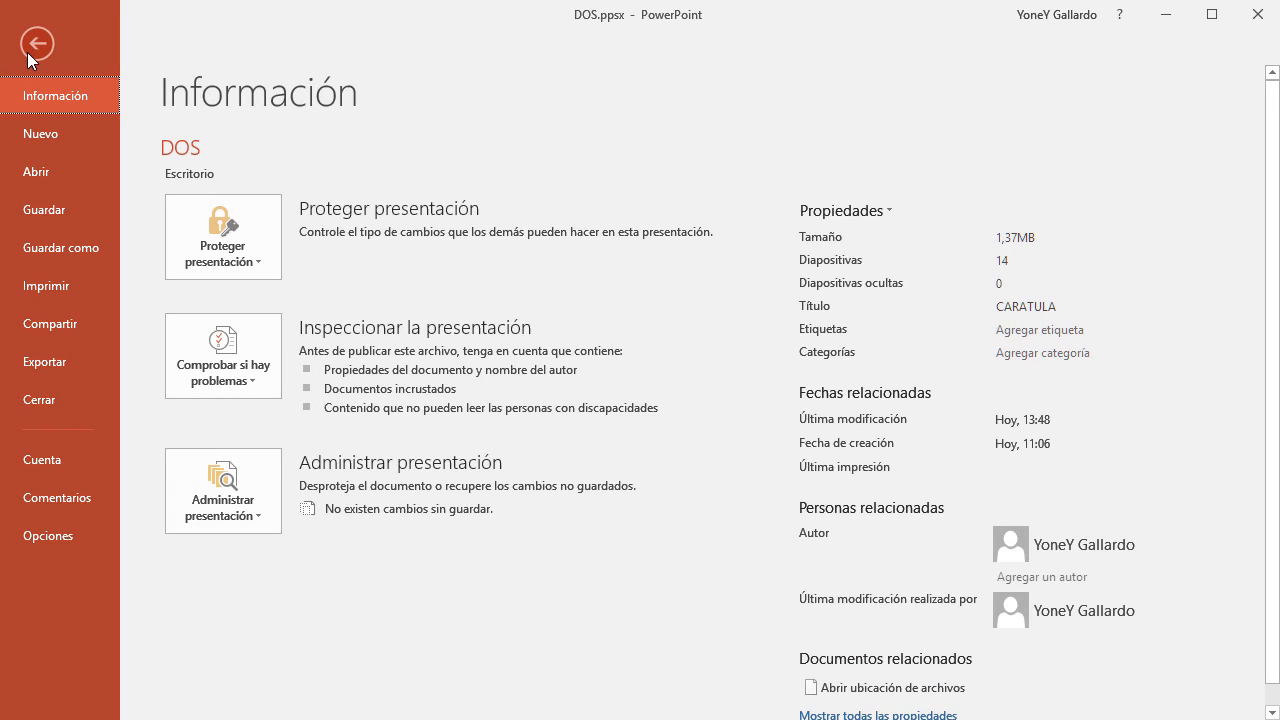
pyautogui.click(40, 261)
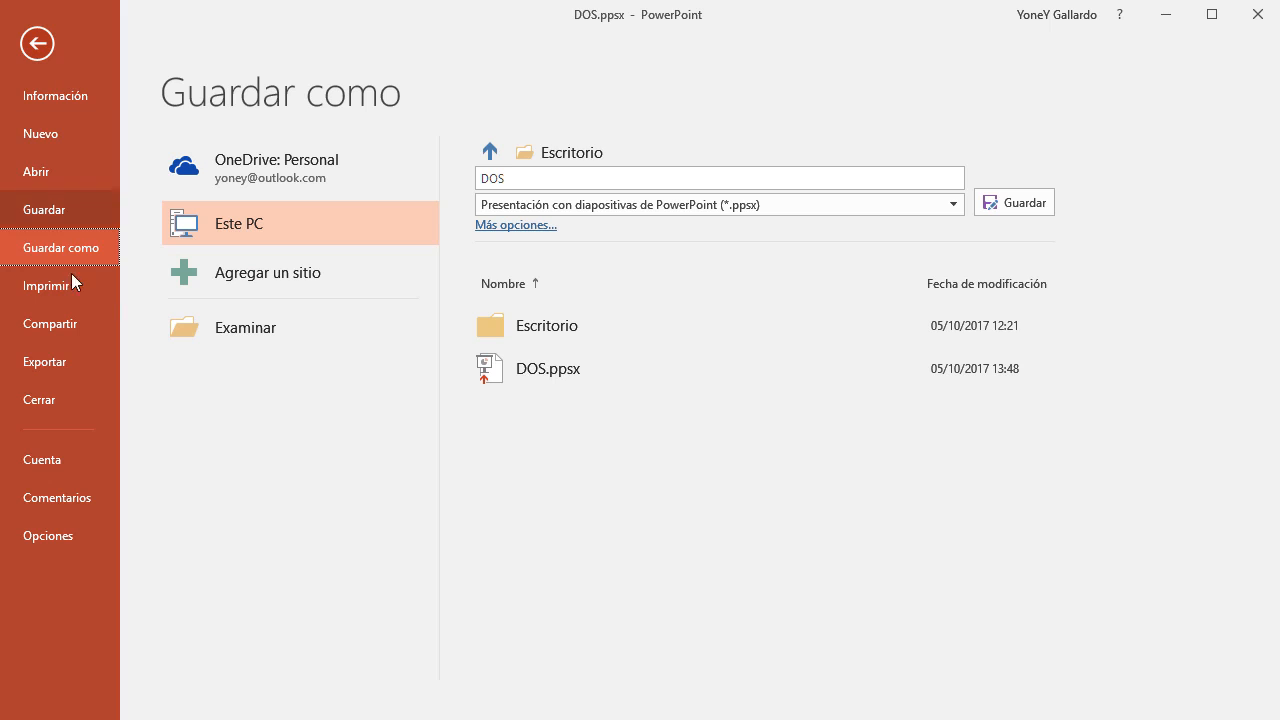
pyautogui.click(64, 359)
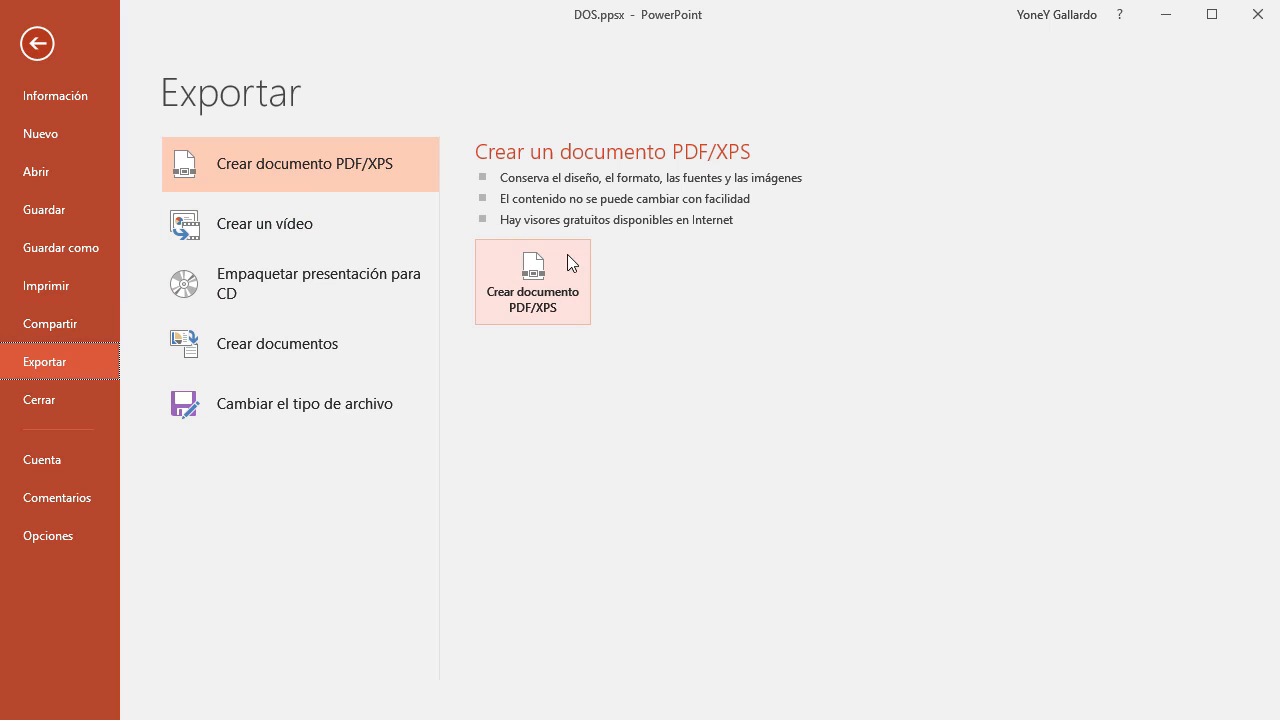
# - Publish the presentation to the desktop as DOS.pdf with standard optimization, and move the opened PDF window fully into view
pyautogui.click(530, 292)
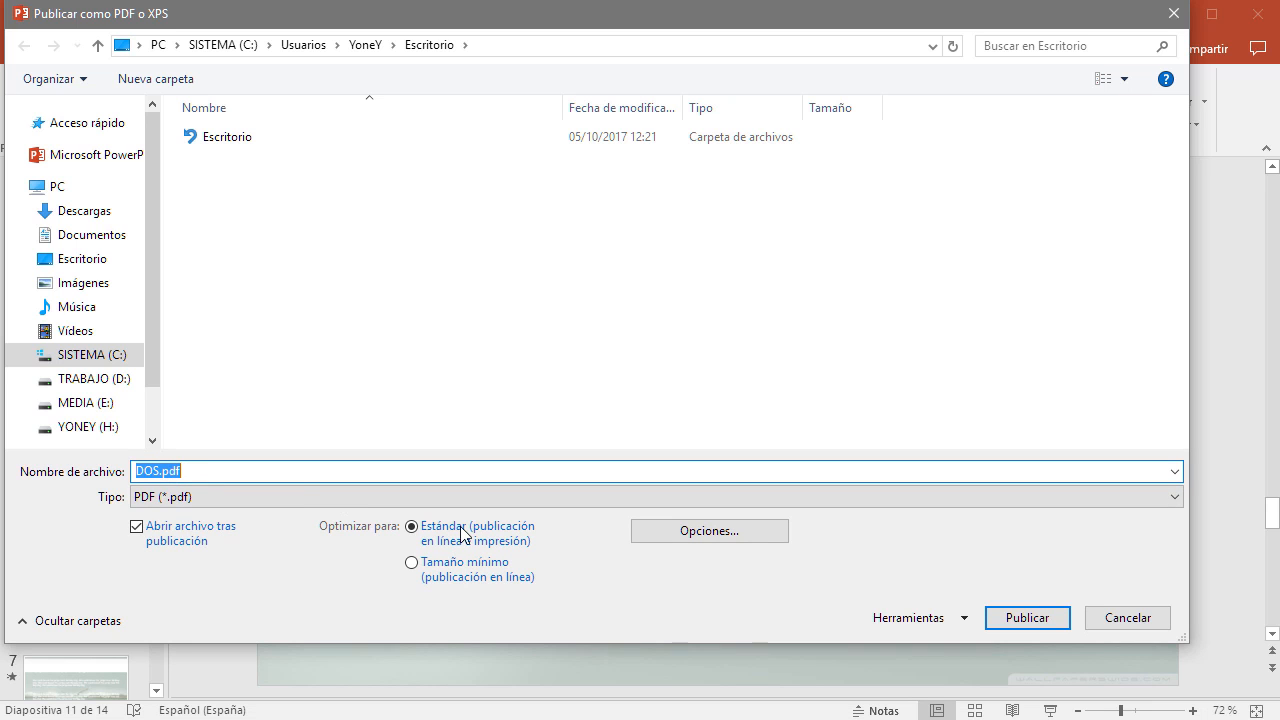
pyautogui.click(1020, 620)
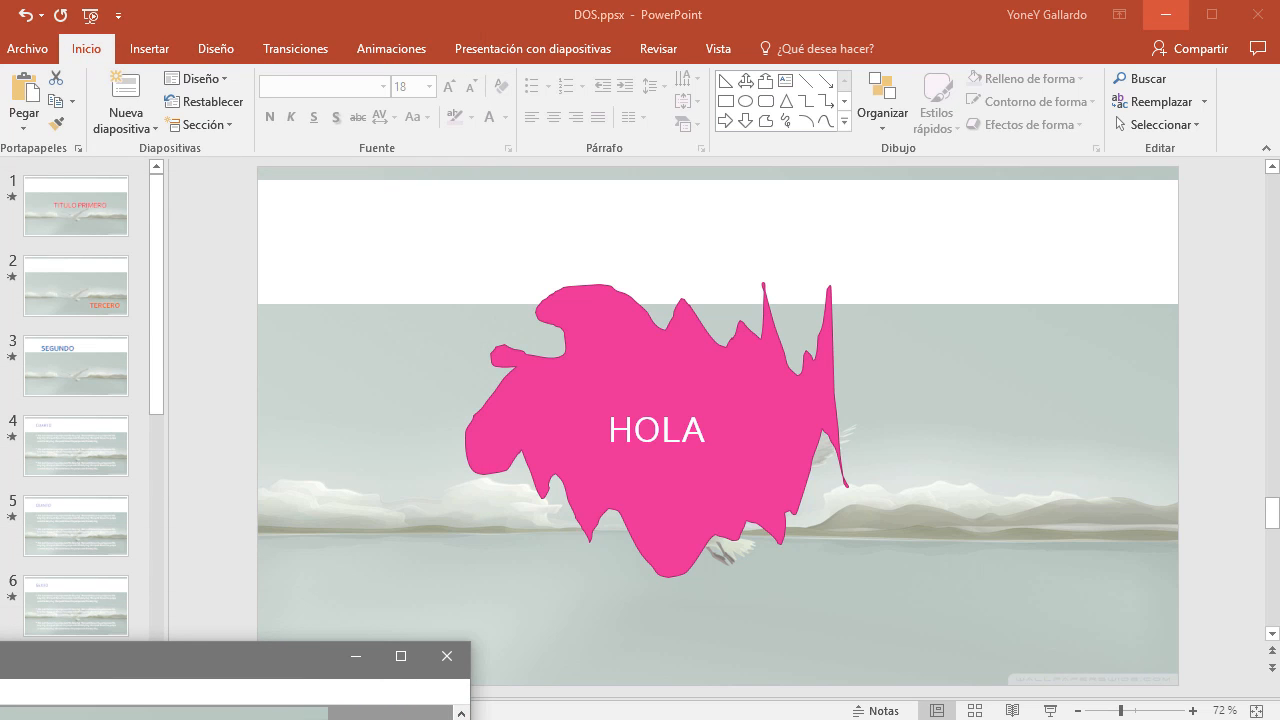
pyautogui.moveTo(0, 663); pyautogui.dragTo(674, 15)
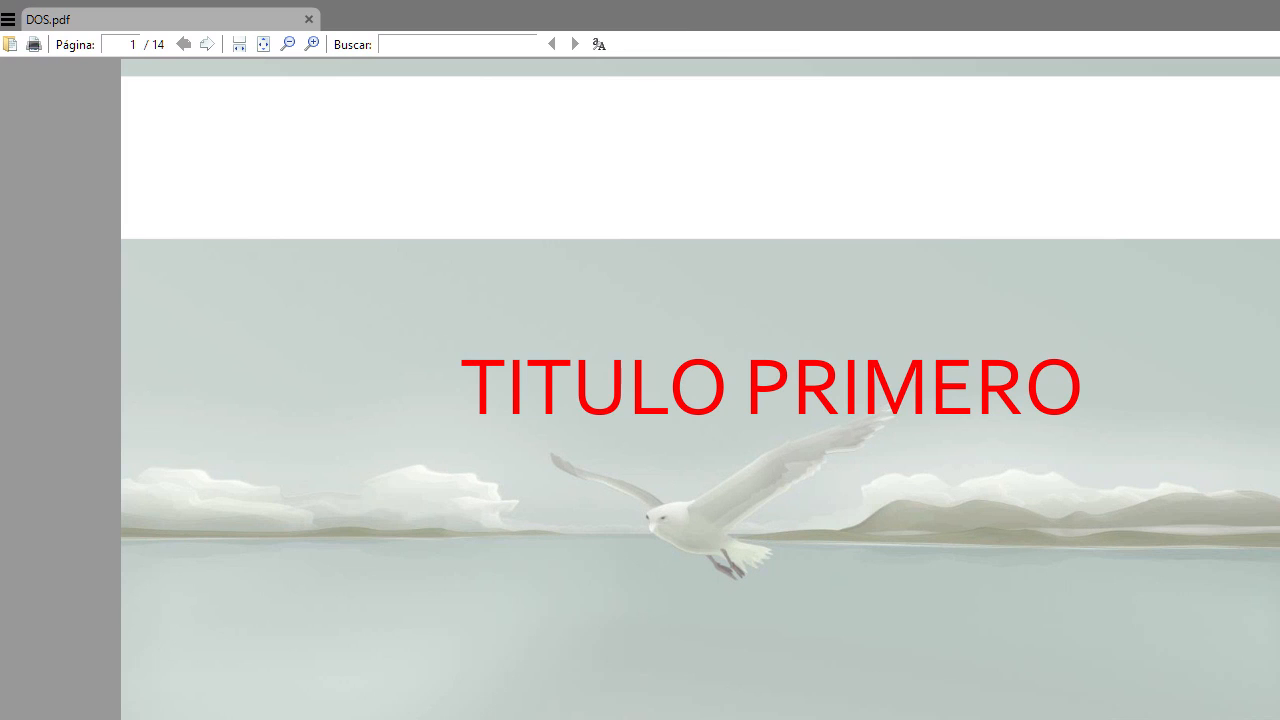
pyautogui.moveTo(1279, 325); pyautogui.dragTo(1277, 325)
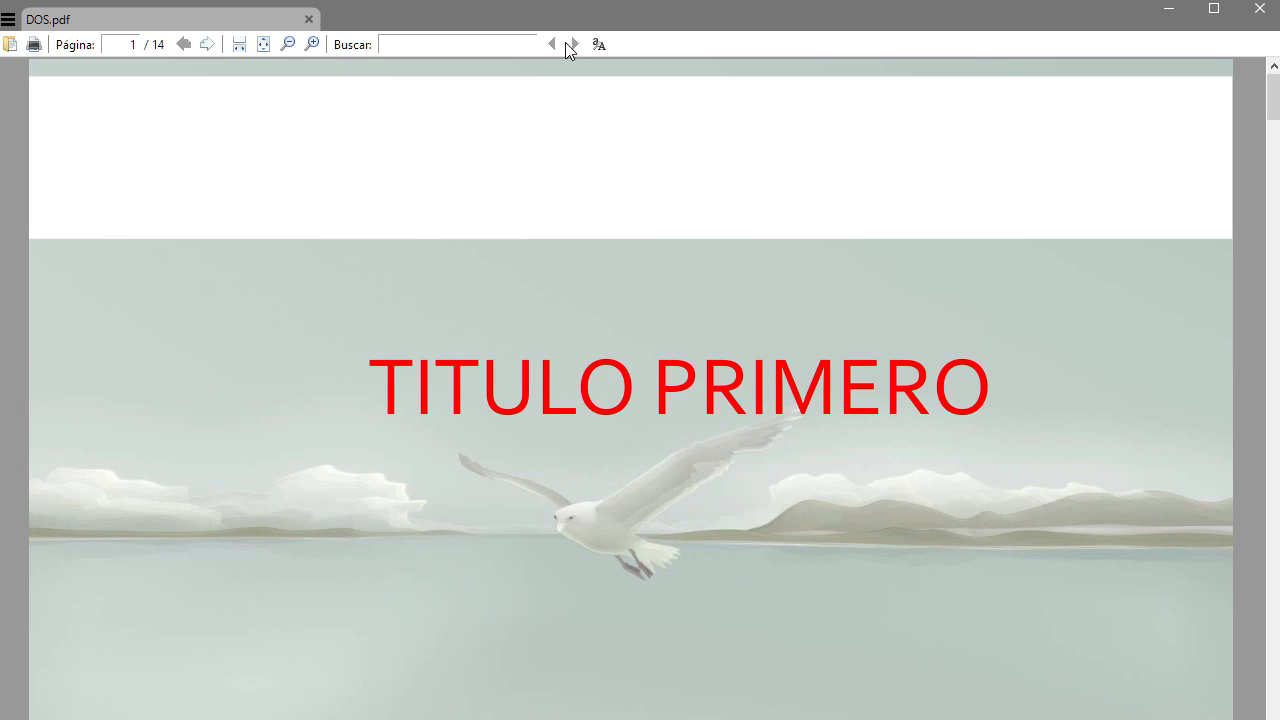
# - Fit the page to the PDF viewer window, page through DOS.pdf up to page 12, and close the viewer
pyautogui.click(264, 44)
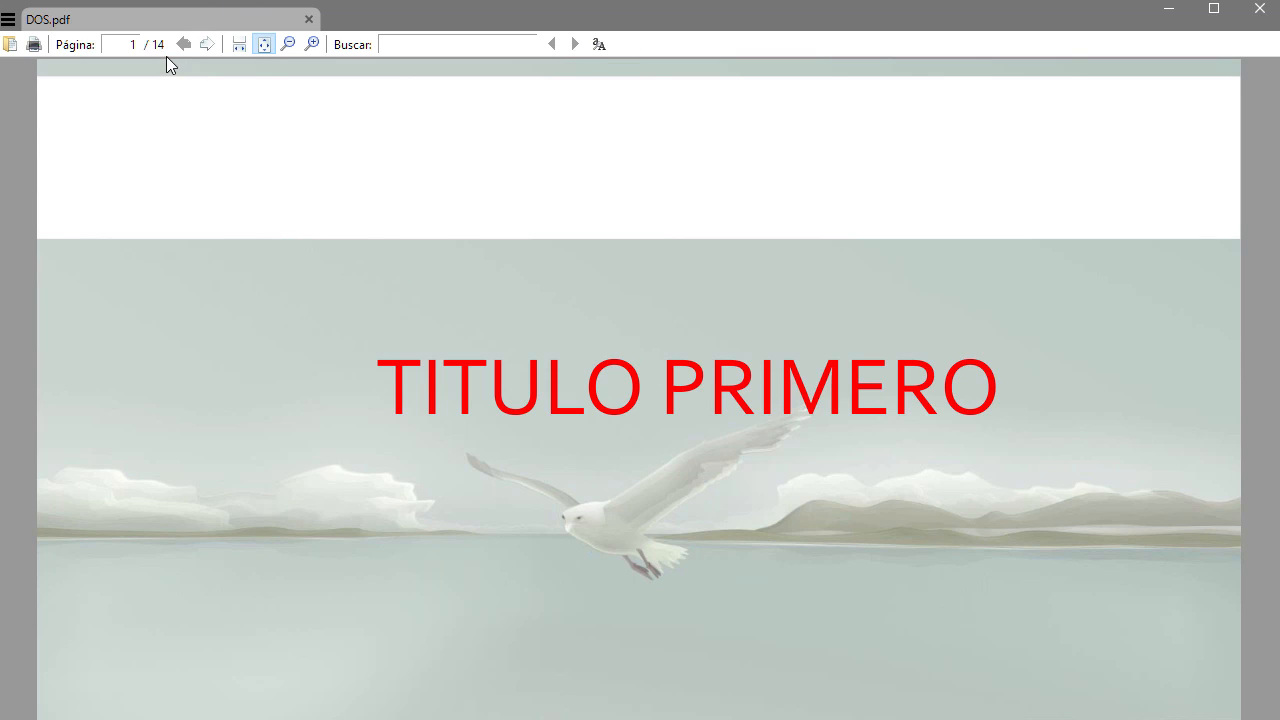
pyautogui.click(215, 42)
pyautogui.click(214, 42)
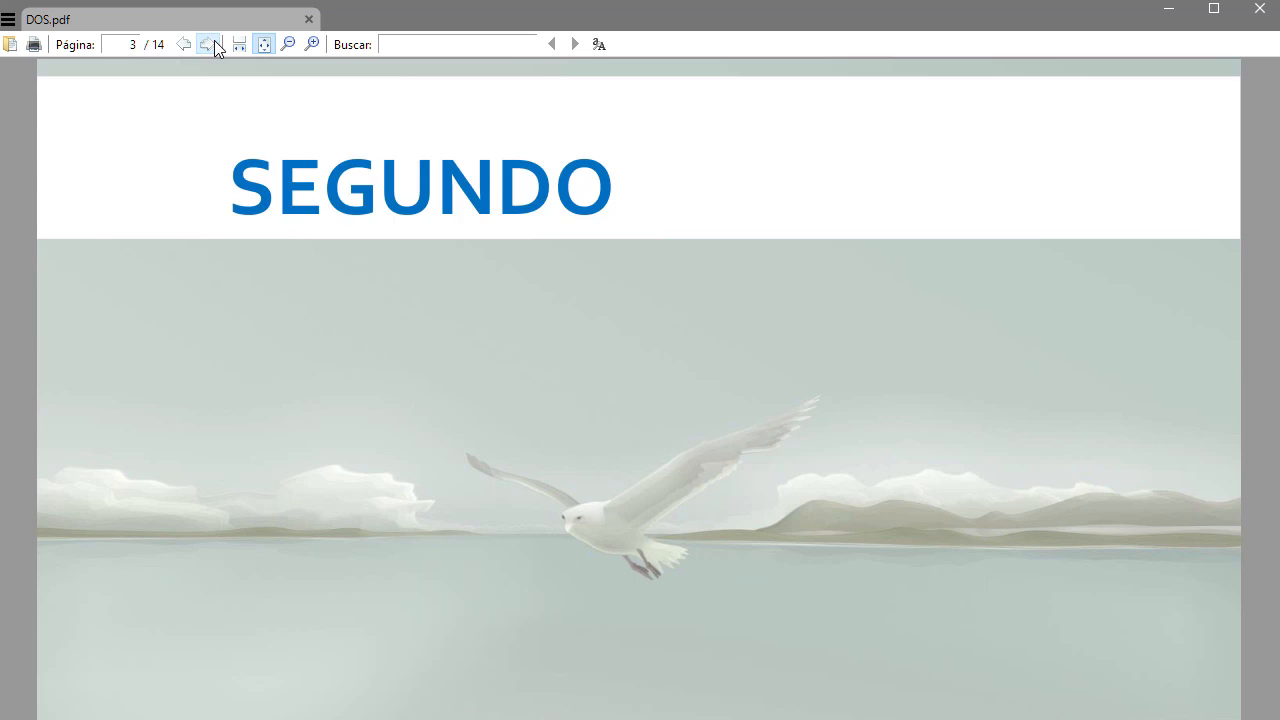
pyautogui.click(214, 42)
pyautogui.click(214, 42)
pyautogui.click(213, 42)
pyautogui.click(213, 42)
pyautogui.click(213, 42)
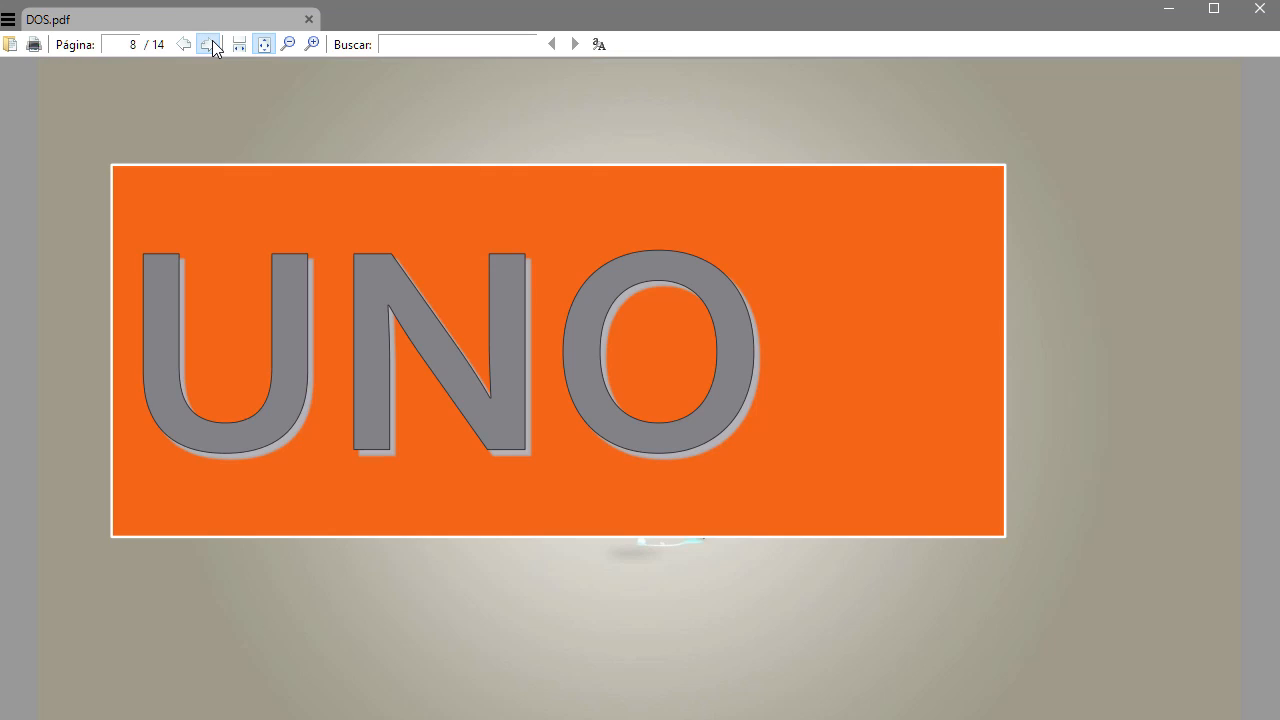
pyautogui.click(213, 42)
pyautogui.click(213, 42)
pyautogui.click(213, 42)
pyautogui.click(213, 42)
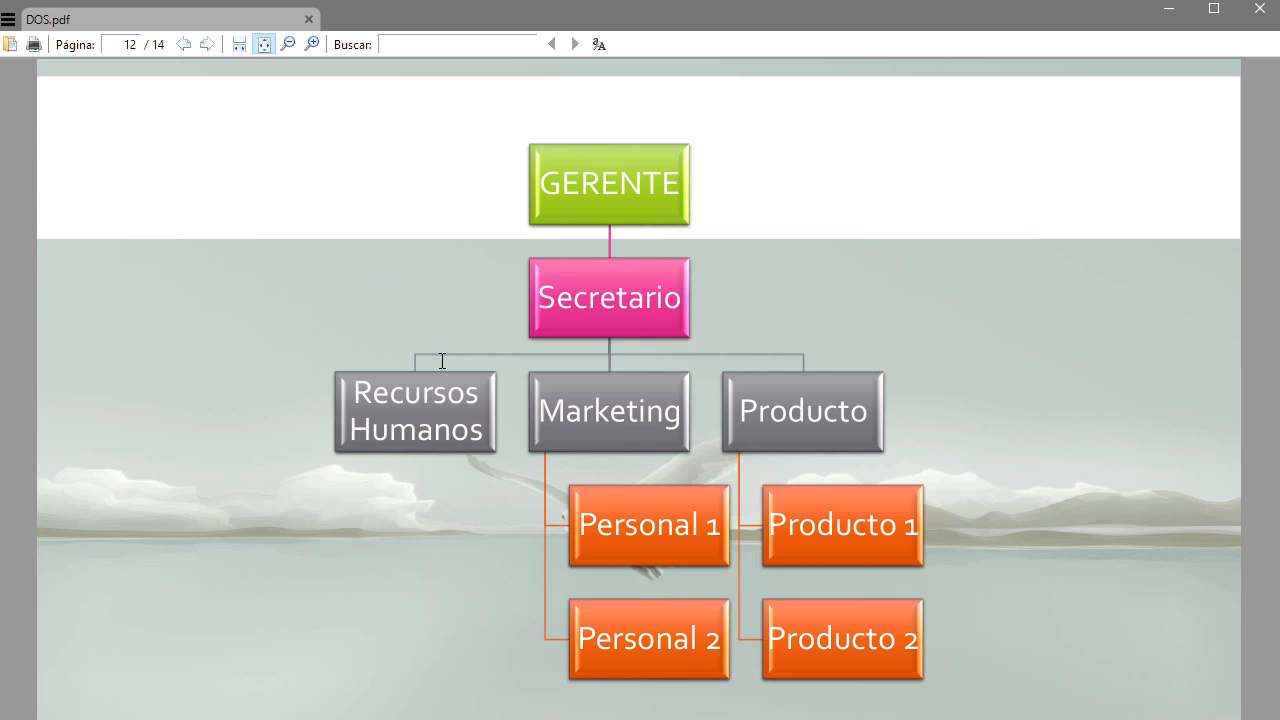
pyautogui.click(1259, 8)
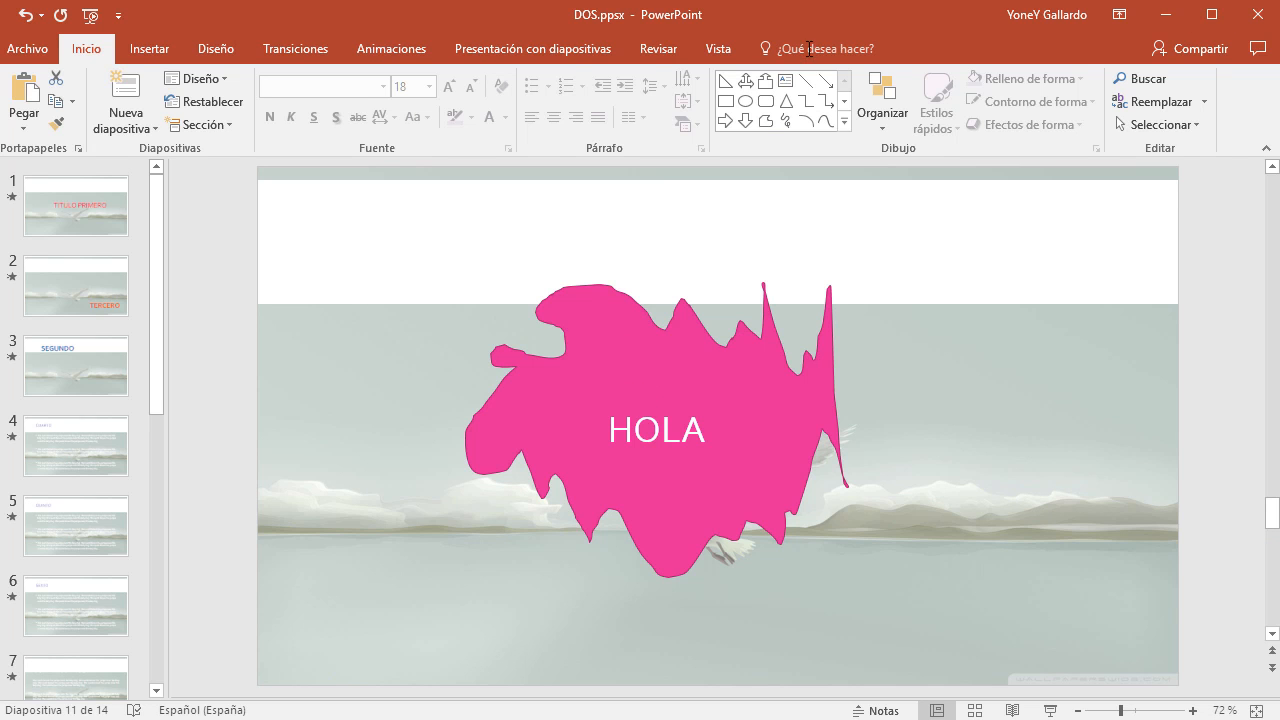
# - Open the presentation's export options for creating a video
pyautogui.click(27, 48)
pyautogui.click(75, 362)
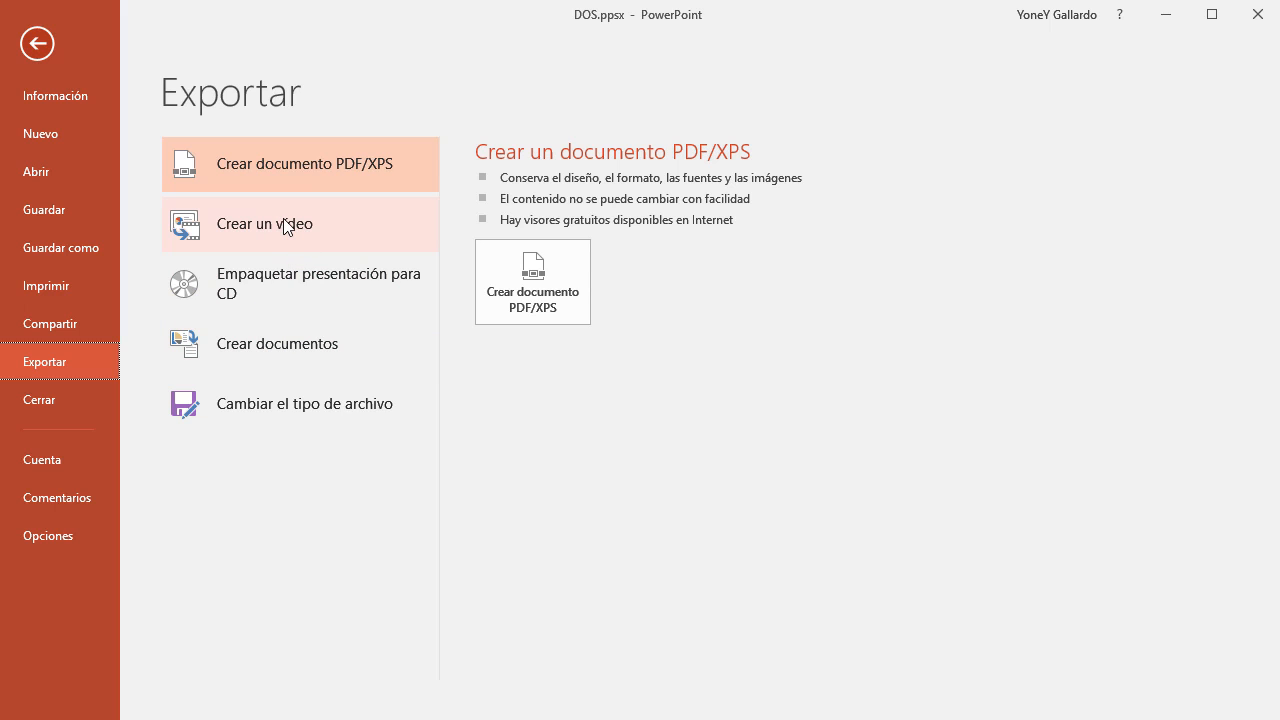
pyautogui.click(285, 220)
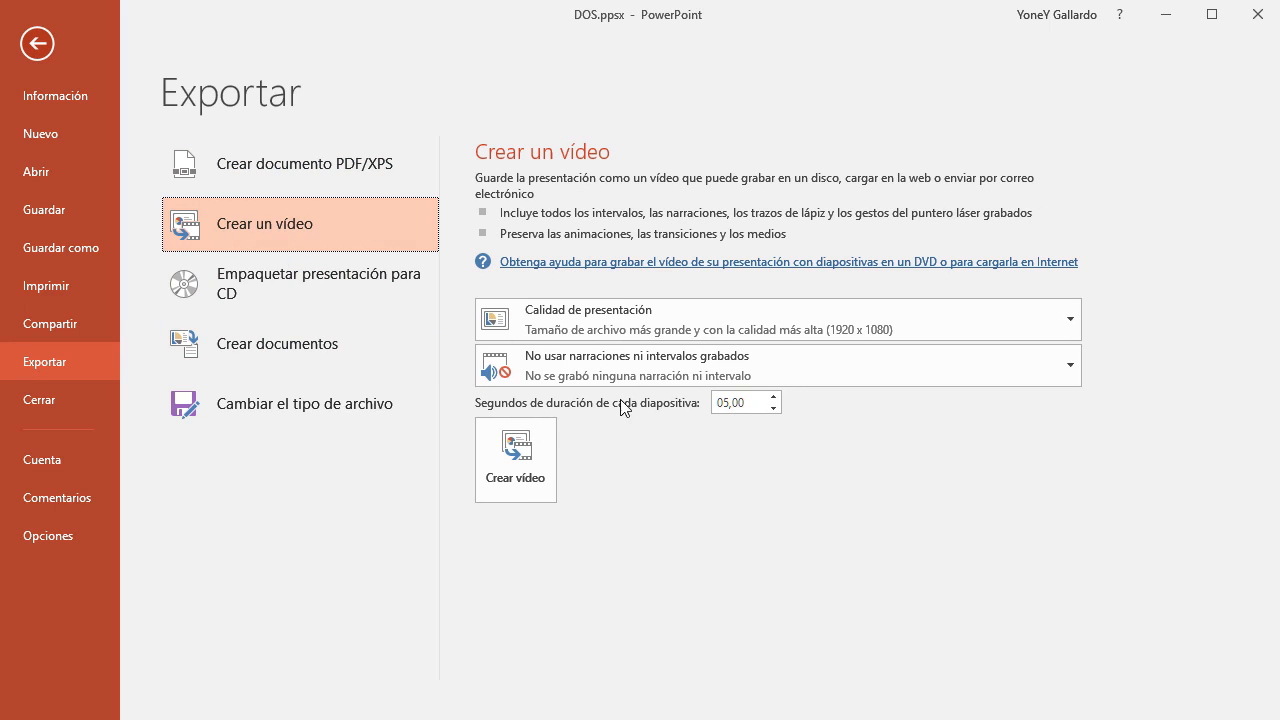